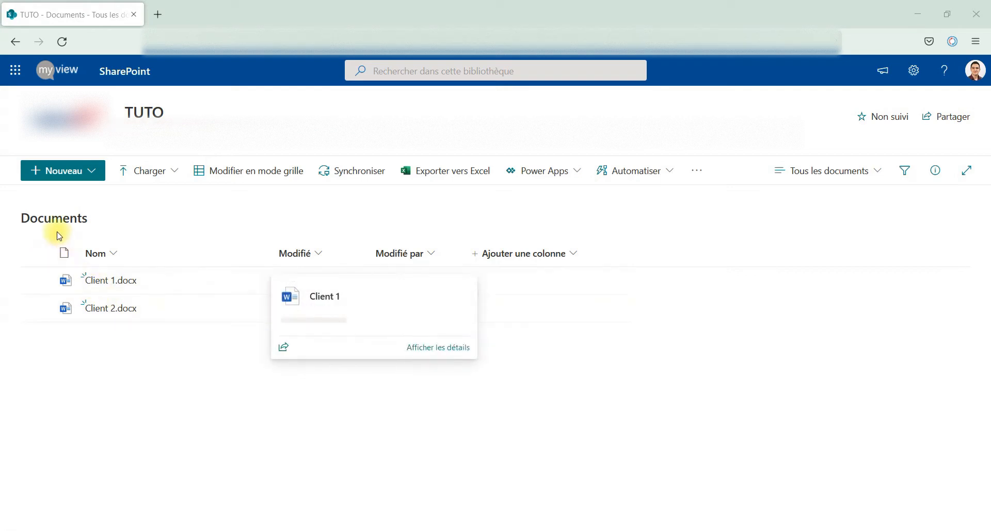
- Create a public list view named 'Vue 1_Client 1' for the Documents library
{"action": "left_click_drag", "start_coordinate": [30, 218], "coordinate": [82, 218]}
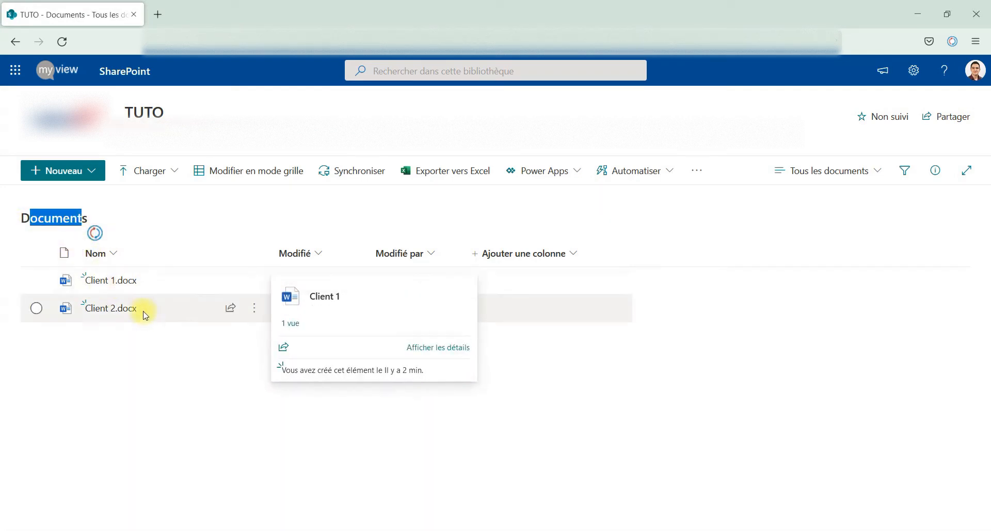
{"action": "left_click", "coordinate": [130, 342]}
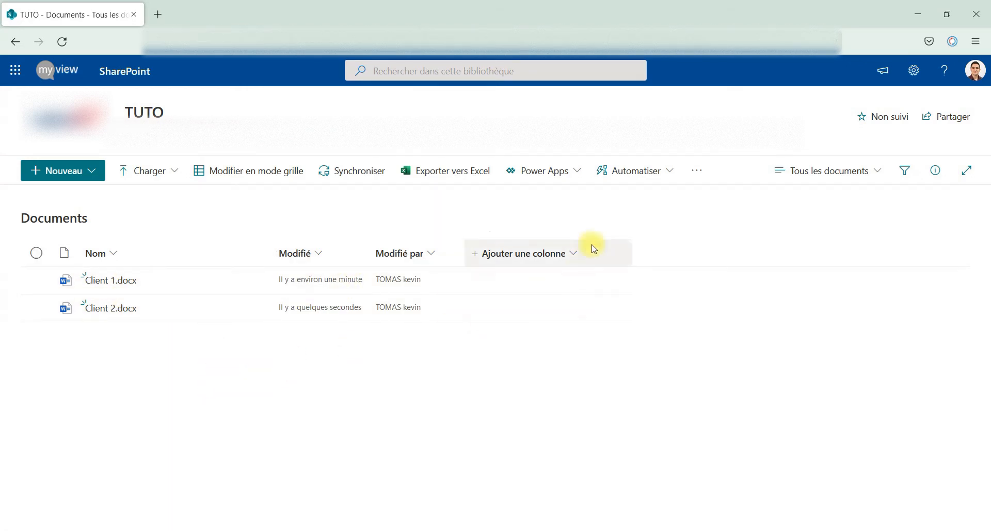
{"action": "left_click", "coordinate": [861, 179]}
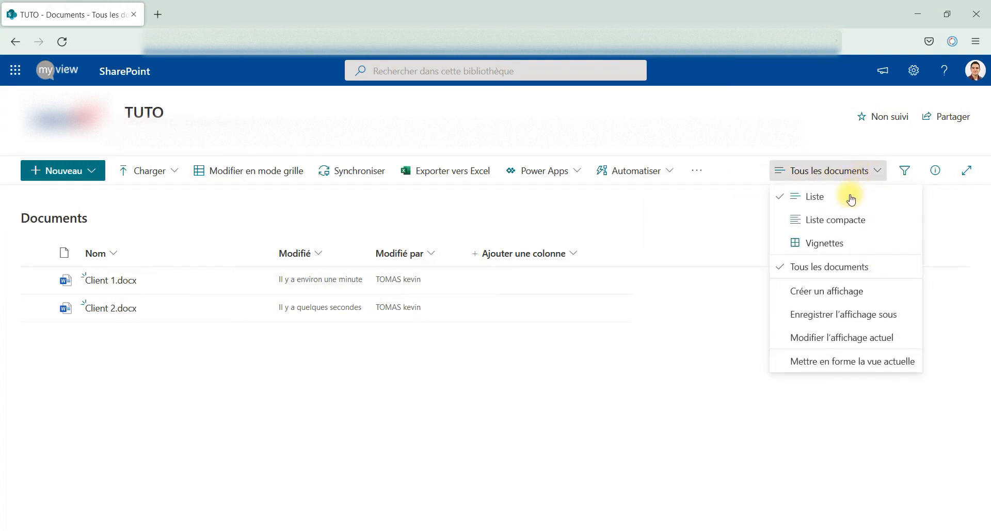
{"action": "left_click", "coordinate": [836, 294]}
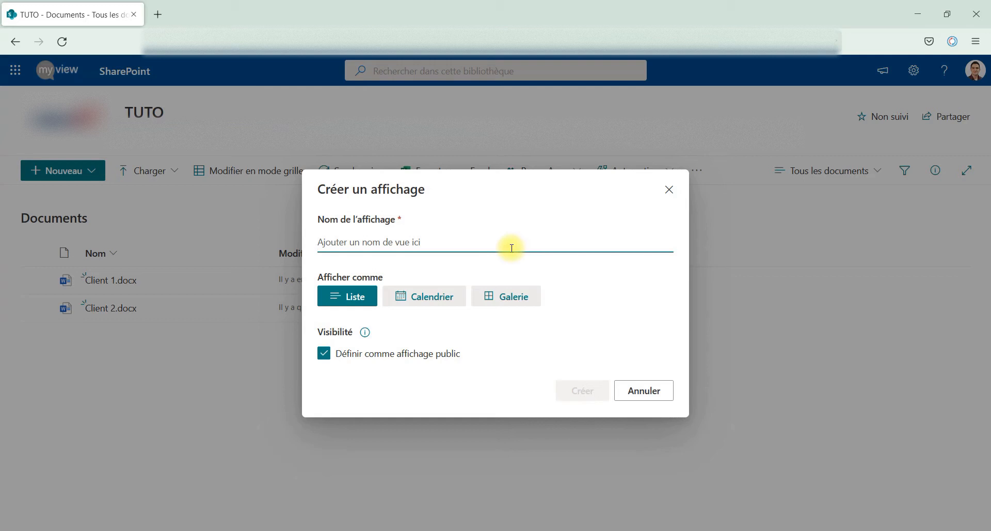
{"action": "type", "text": "Vue 1_Client 1"}
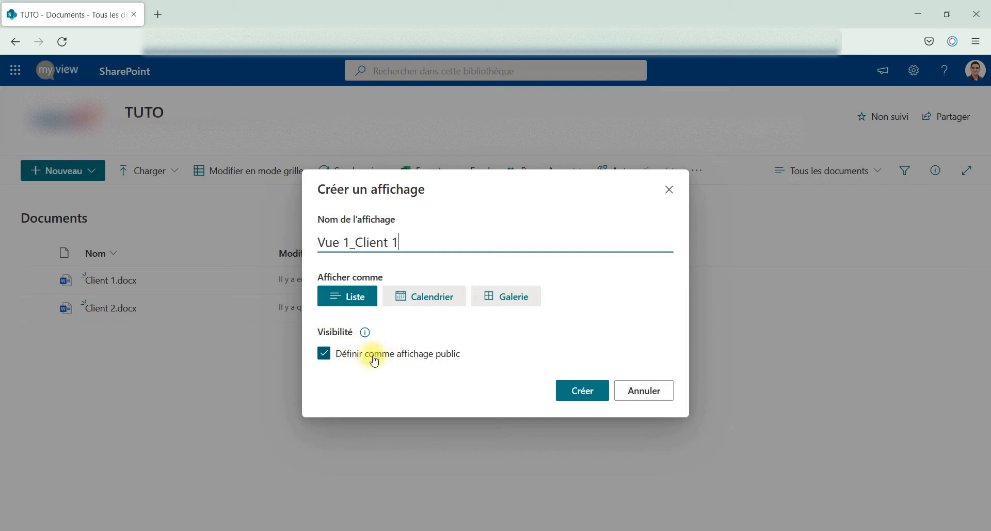
{"action": "left_click", "coordinate": [580, 390]}
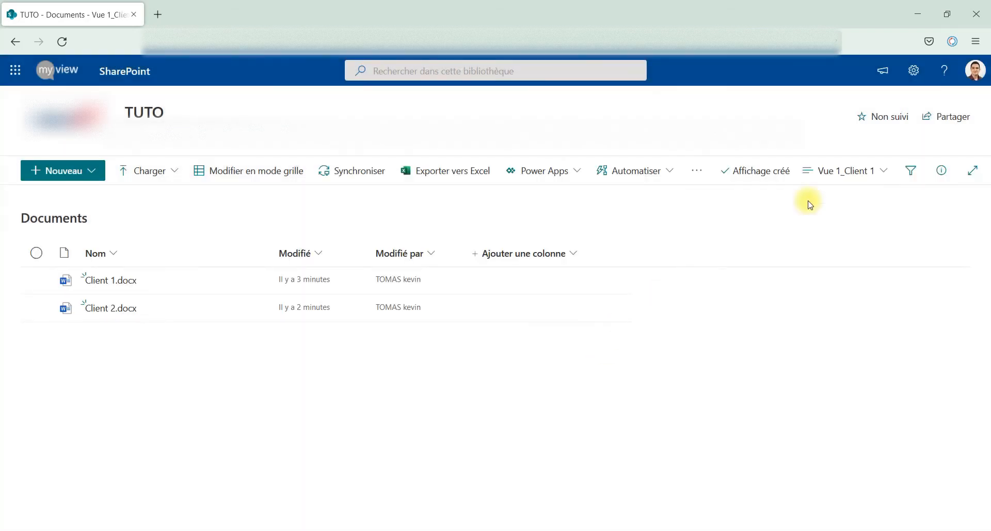
- Switch to Tous les documents and back to Vue 1_Client 1, then open Modifier l'affichage actuel
{"action": "left_click", "coordinate": [826, 176]}
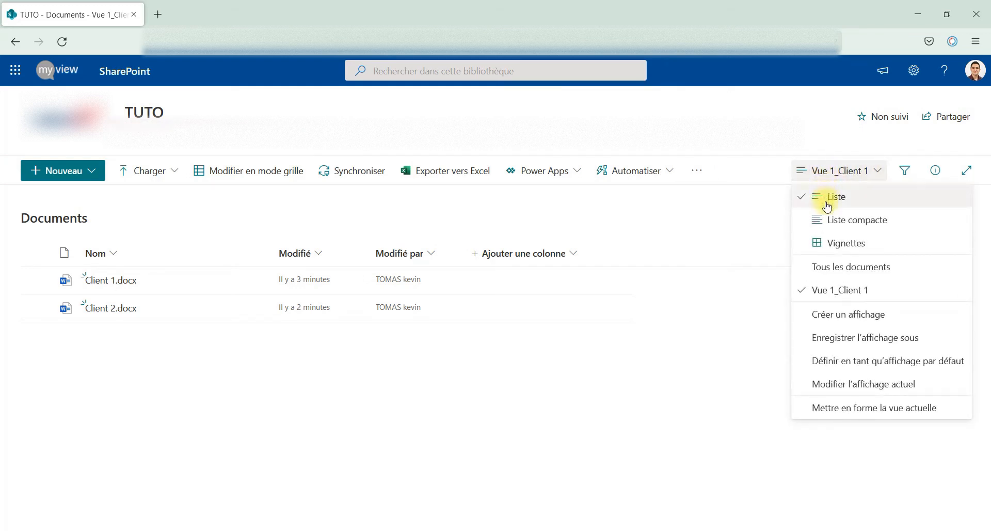
{"action": "left_click", "coordinate": [843, 269]}
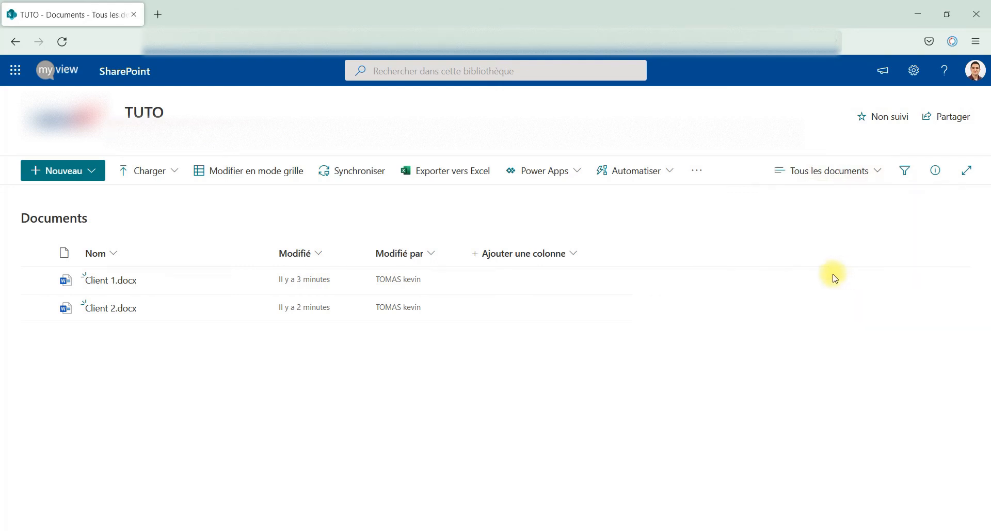
{"action": "left_click", "coordinate": [834, 168]}
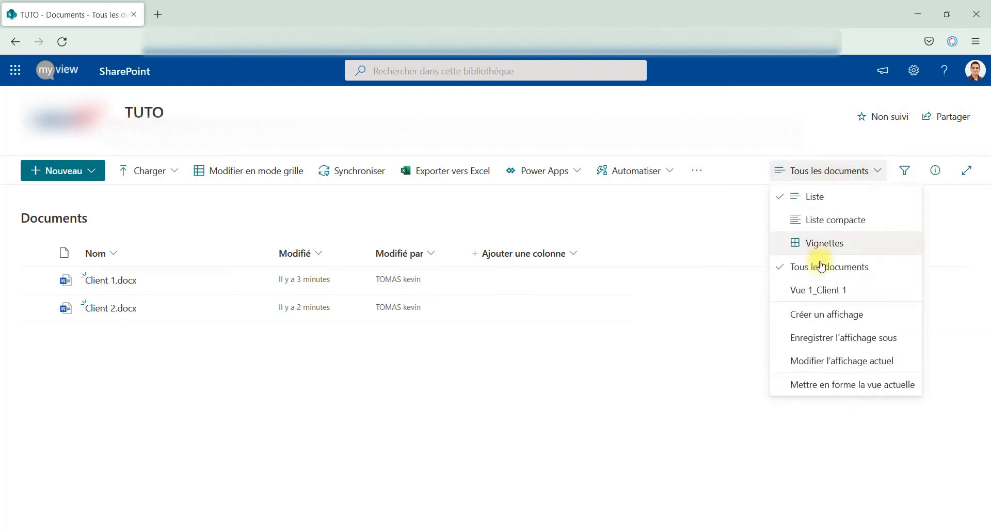
{"action": "left_click", "coordinate": [823, 289]}
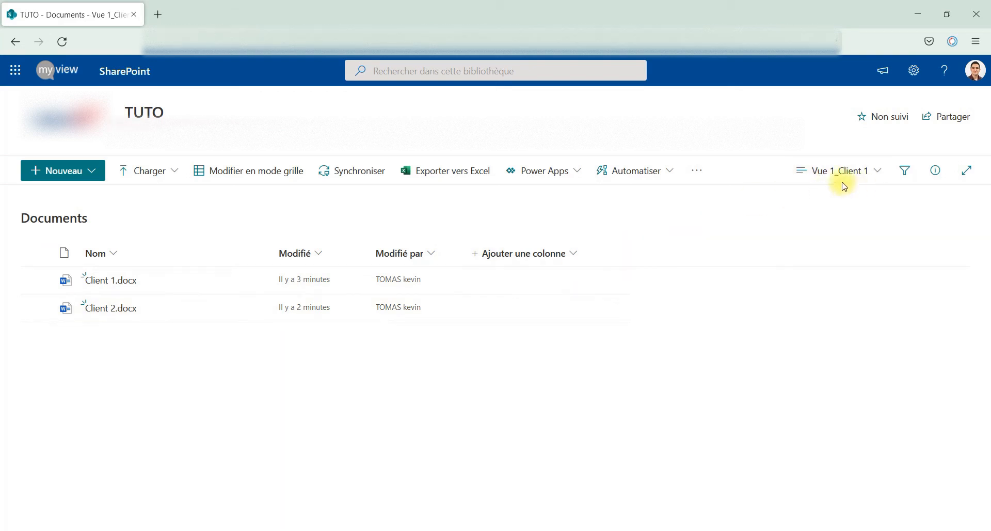
{"action": "left_click", "coordinate": [871, 178]}
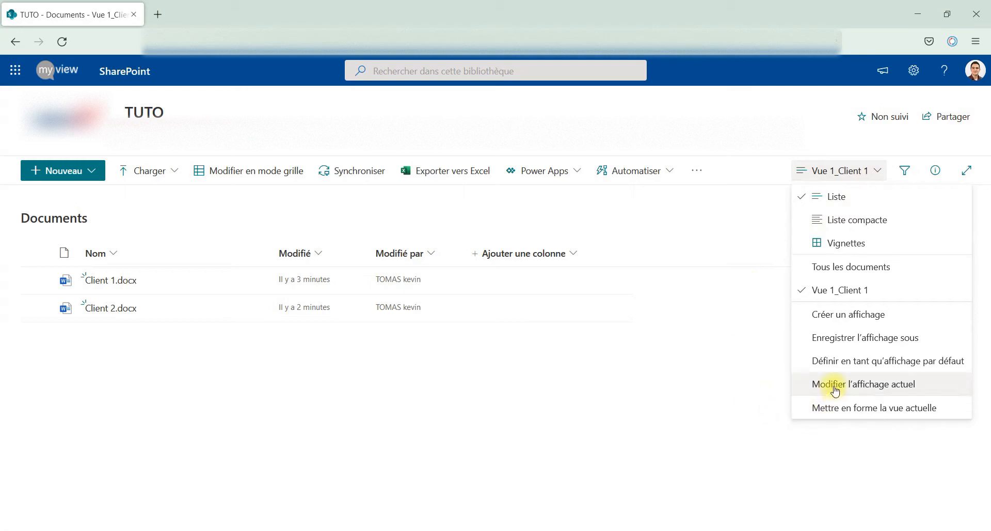
{"action": "left_click", "coordinate": [884, 388]}
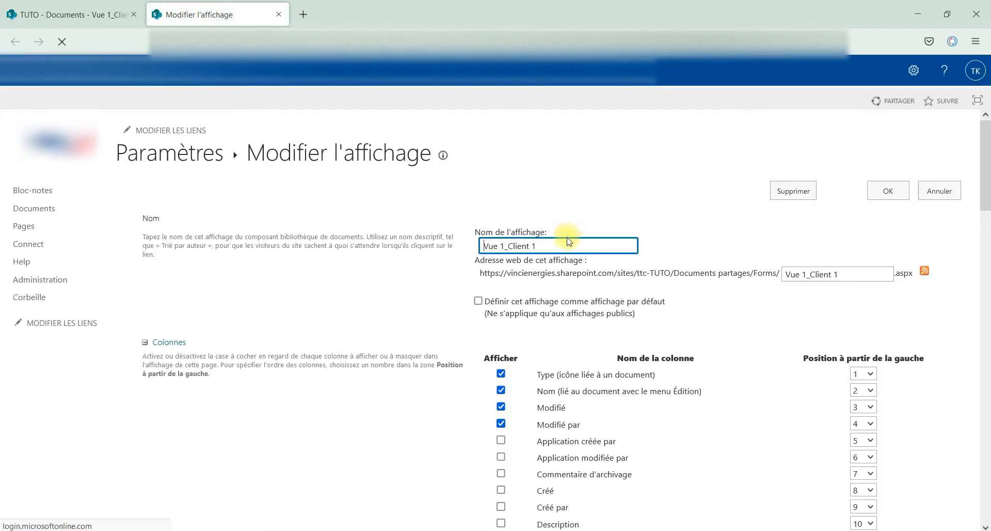
- Scroll the Vue 1_Client 1 settings page down past Colonnes and Trier to Filtrer
{"action": "left_click_drag", "start_coordinate": [583, 245], "coordinate": [447, 274]}
{"action": "left_click", "coordinate": [444, 272]}
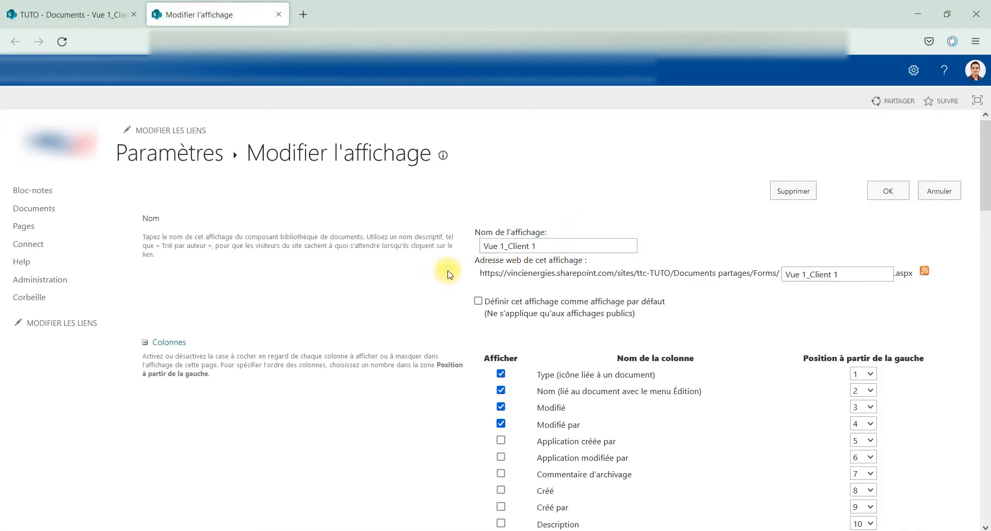
{"action": "scroll", "coordinate": [465, 273], "scroll_direction": "down", "scroll_amount": 4}
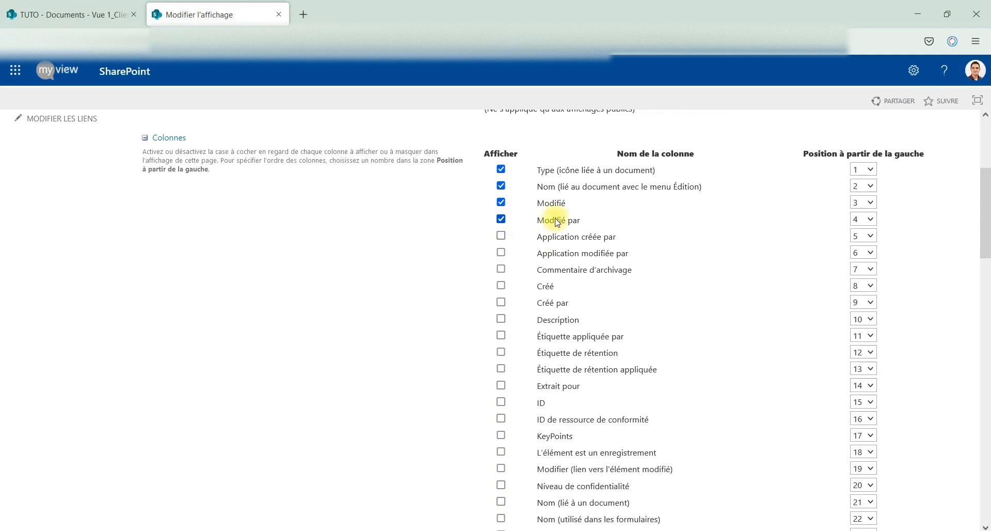
{"action": "scroll", "coordinate": [432, 253], "scroll_direction": "down", "scroll_amount": 9}
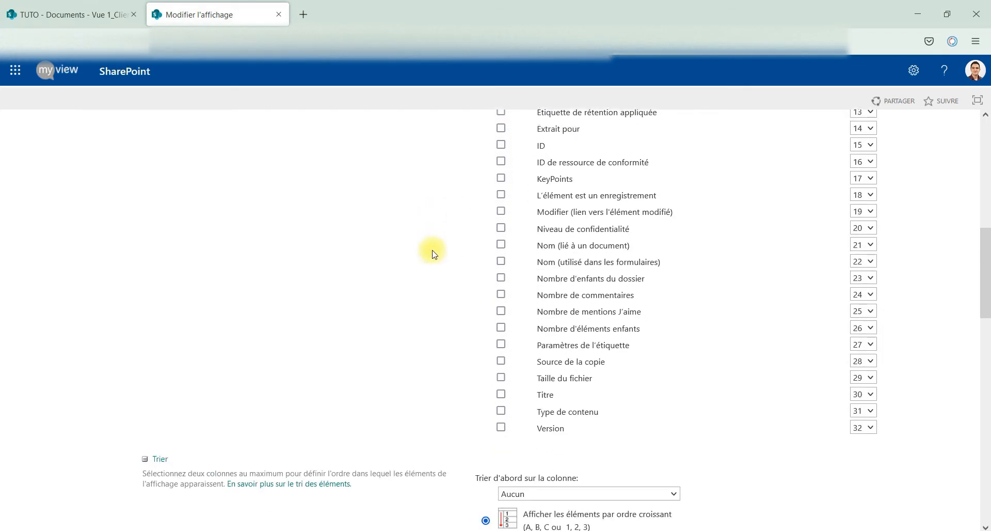
{"action": "scroll", "coordinate": [310, 310], "scroll_direction": "down", "scroll_amount": 3}
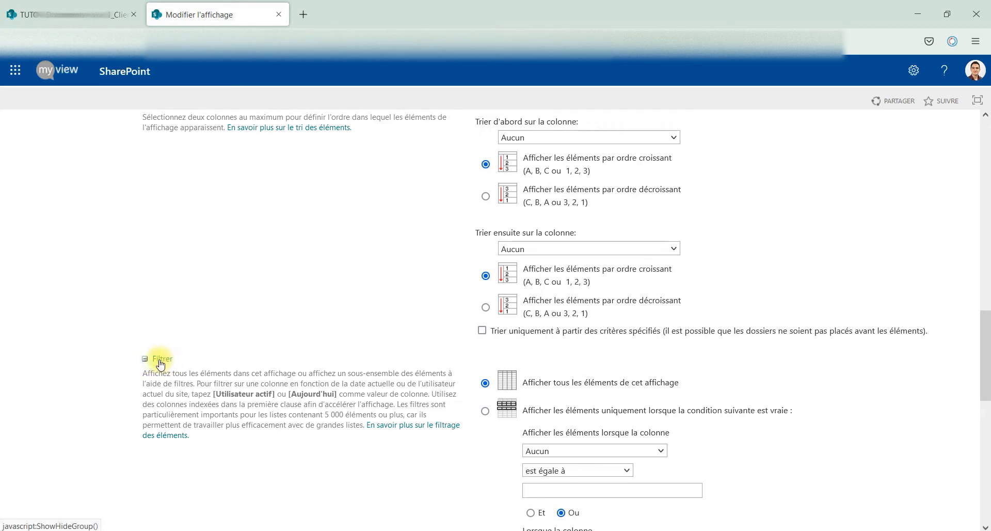
{"action": "scroll", "coordinate": [166, 362], "scroll_direction": "down", "scroll_amount": 1}
- Set the first filter condition to Nom est égale à 'Client 1'
{"action": "left_click", "coordinate": [555, 383]}
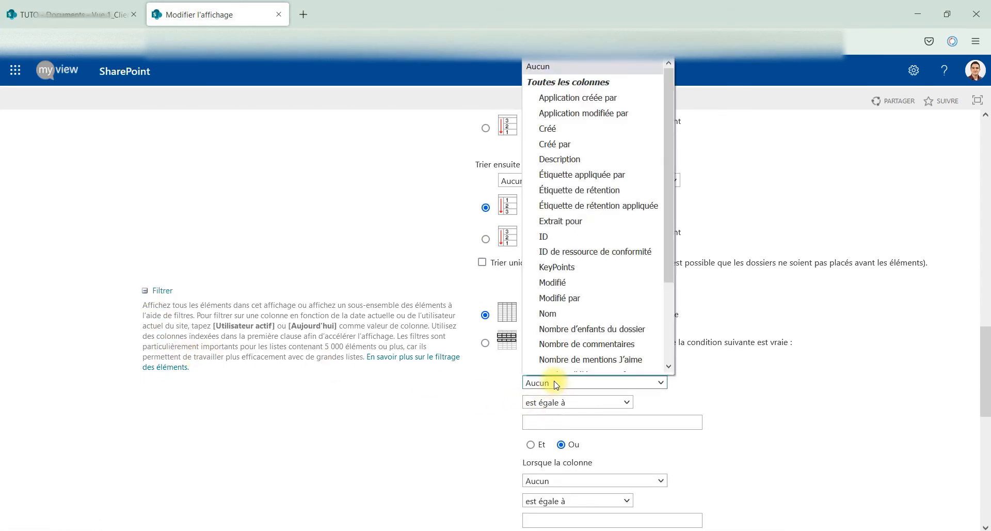
{"action": "scroll", "coordinate": [588, 206], "scroll_direction": "down", "scroll_amount": 3}
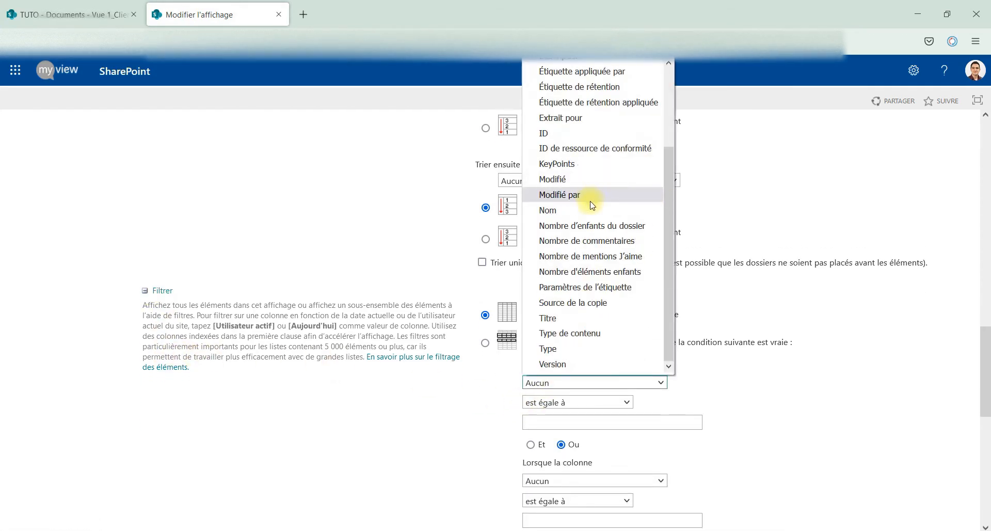
{"action": "left_click", "coordinate": [548, 210]}
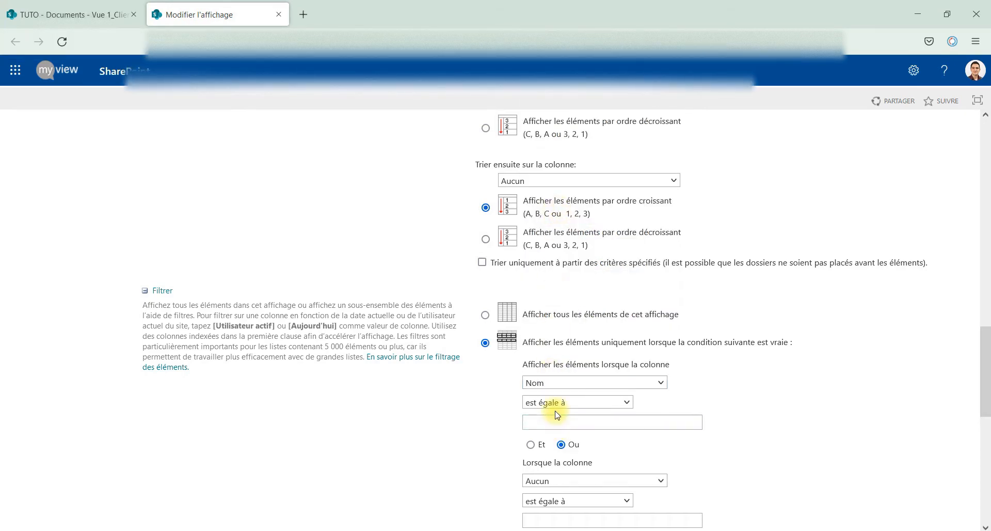
{"action": "left_click", "coordinate": [557, 408]}
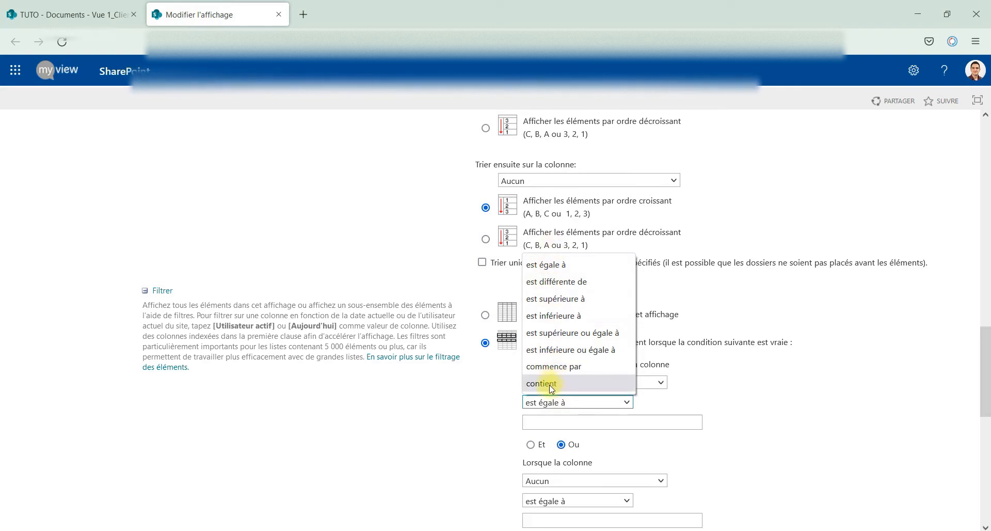
{"action": "left_click", "coordinate": [541, 383]}
{"action": "left_click", "coordinate": [553, 402]}
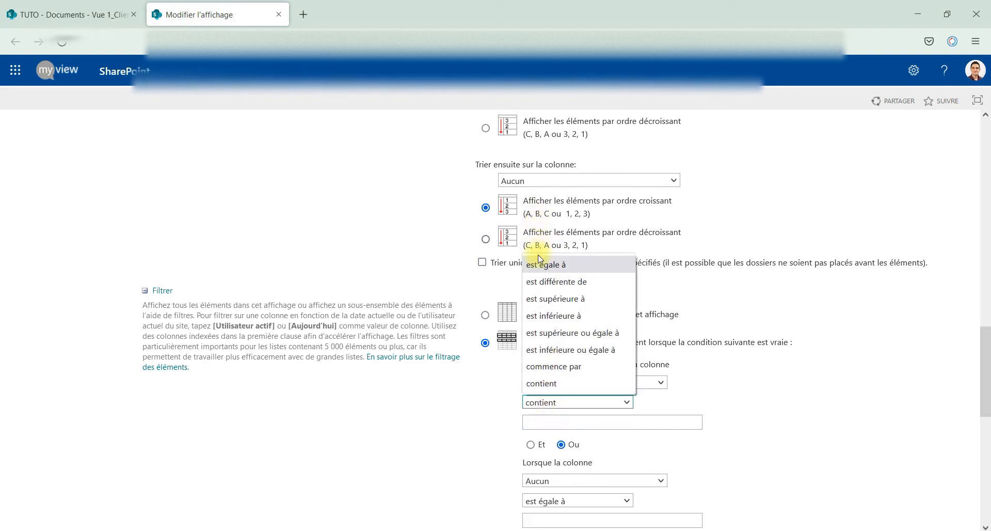
{"action": "left_click", "coordinate": [535, 260]}
{"action": "left_click", "coordinate": [549, 417]}
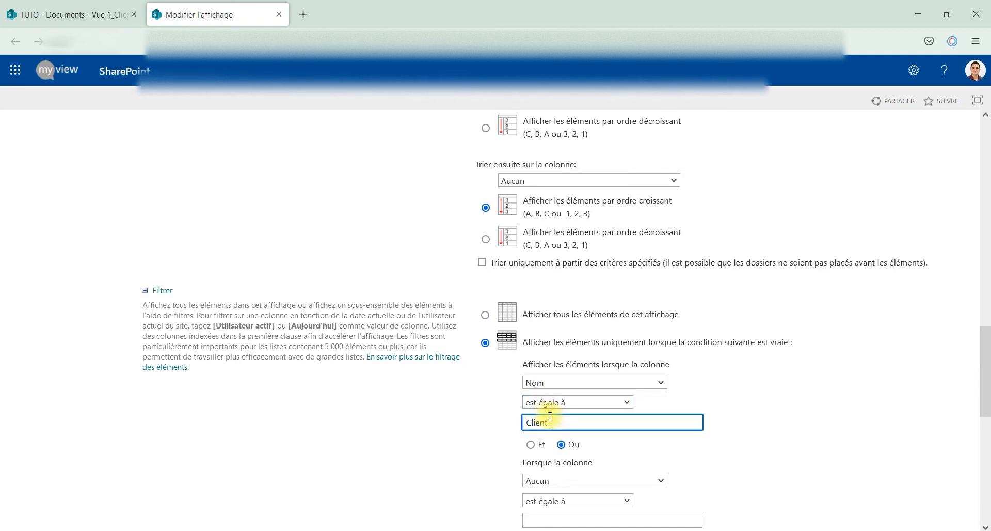
{"action": "scroll", "coordinate": [496, 403], "scroll_direction": "down", "scroll_amount": 3}
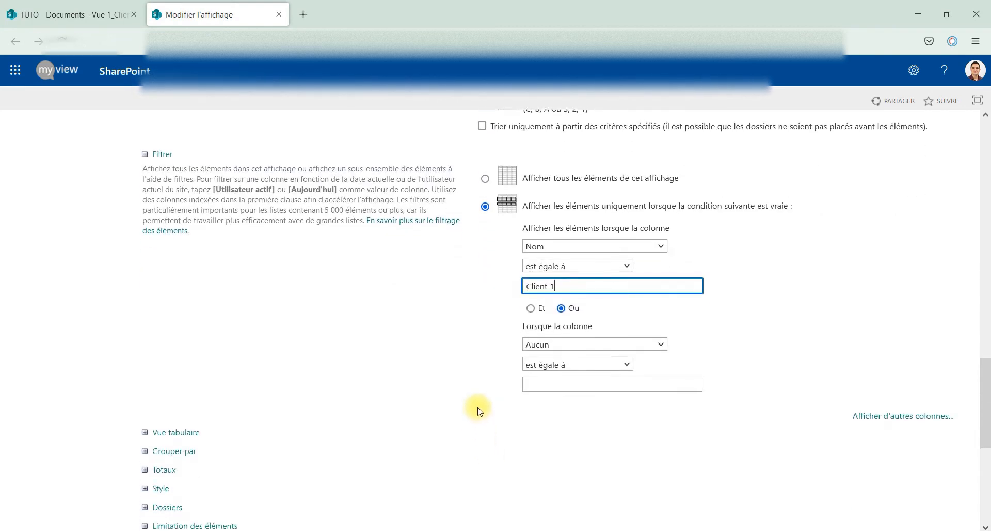
- Add a second condition, Ou Nom contient 'Client 1', and save the view
{"action": "left_click", "coordinate": [540, 344]}
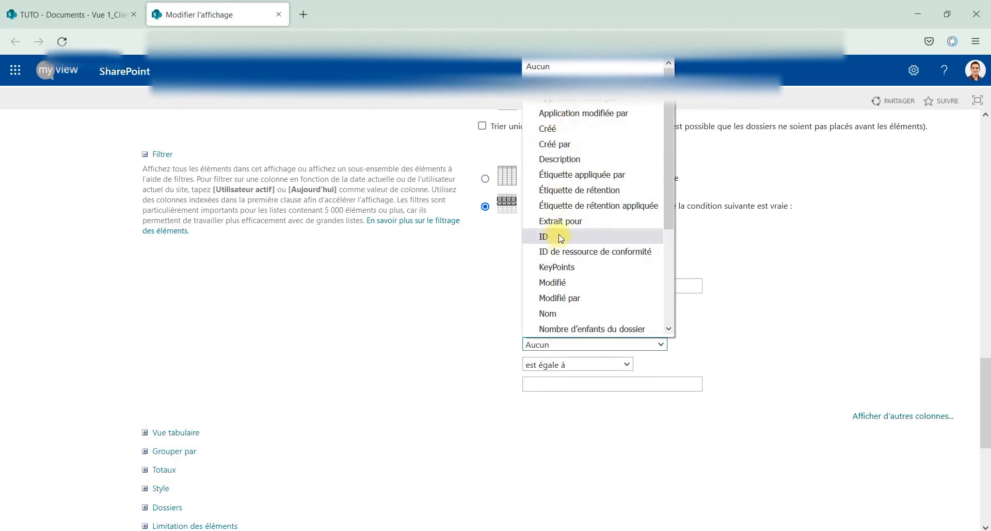
{"action": "scroll", "coordinate": [558, 253], "scroll_direction": "down", "scroll_amount": 3}
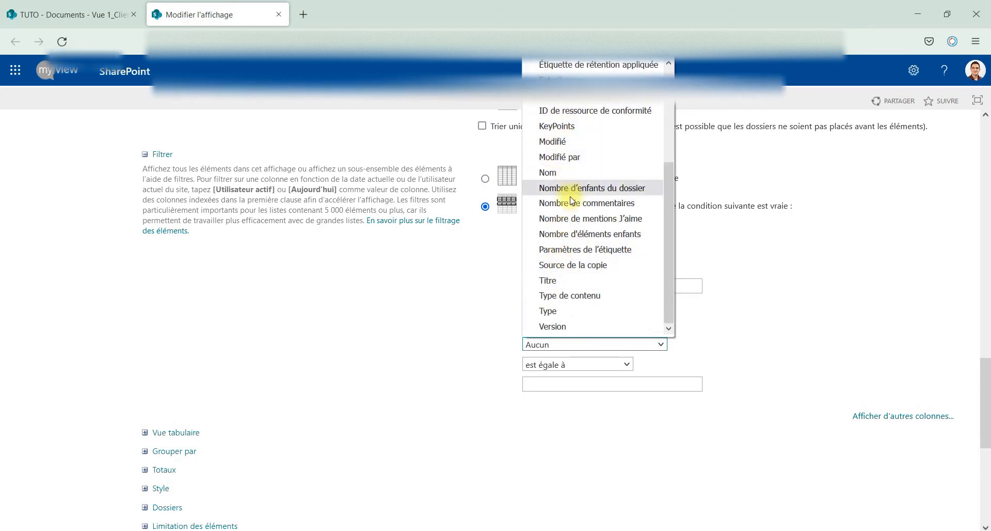
{"action": "scroll", "coordinate": [568, 266], "scroll_direction": "up", "scroll_amount": 2}
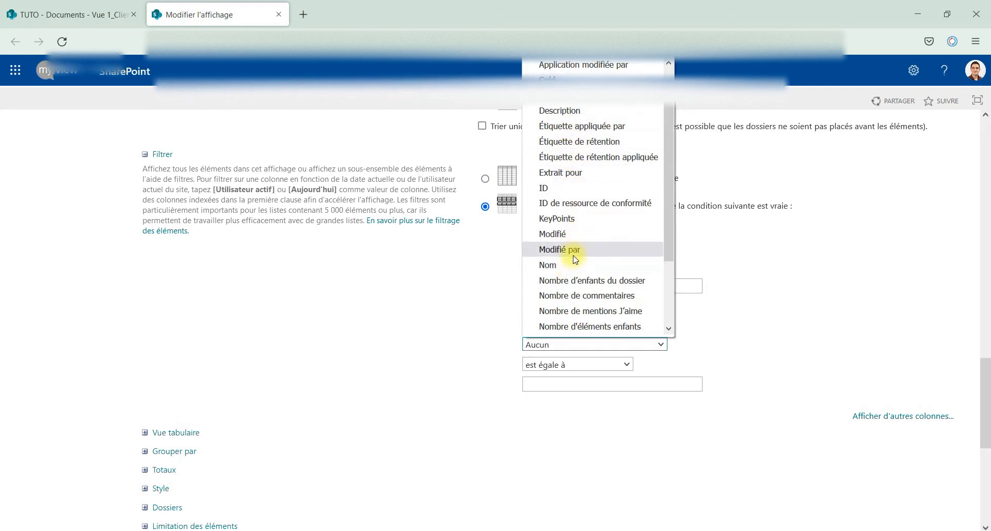
{"action": "left_click", "coordinate": [571, 266]}
{"action": "left_click", "coordinate": [561, 370]}
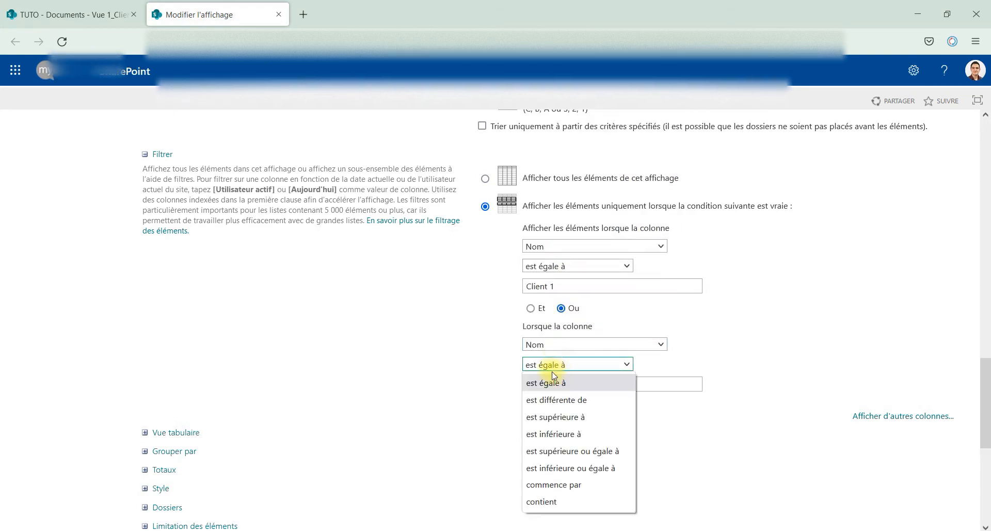
{"action": "left_click", "coordinate": [558, 500]}
{"action": "left_click", "coordinate": [559, 385]}
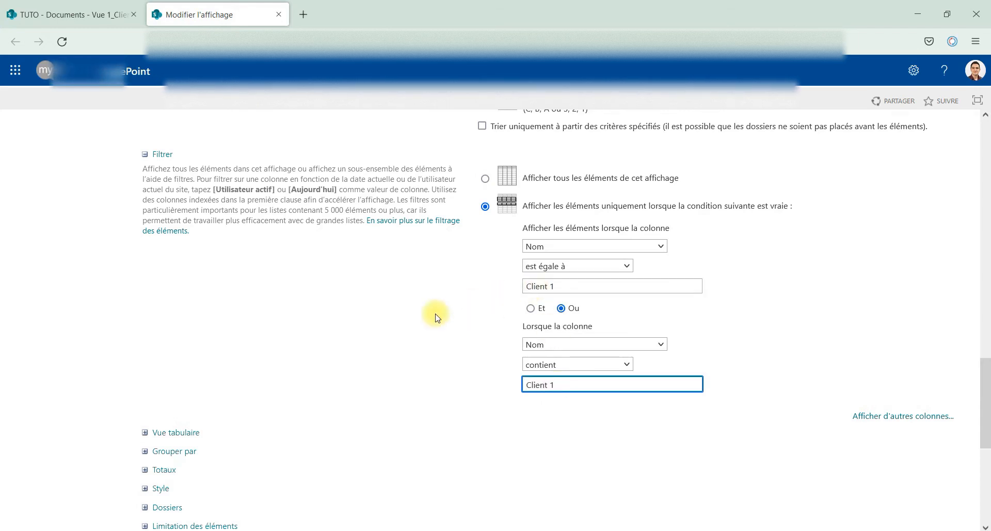
{"action": "scroll", "coordinate": [434, 320], "scroll_direction": "down", "scroll_amount": 3}
{"action": "scroll", "coordinate": [425, 337], "scroll_direction": "down", "scroll_amount": 4}
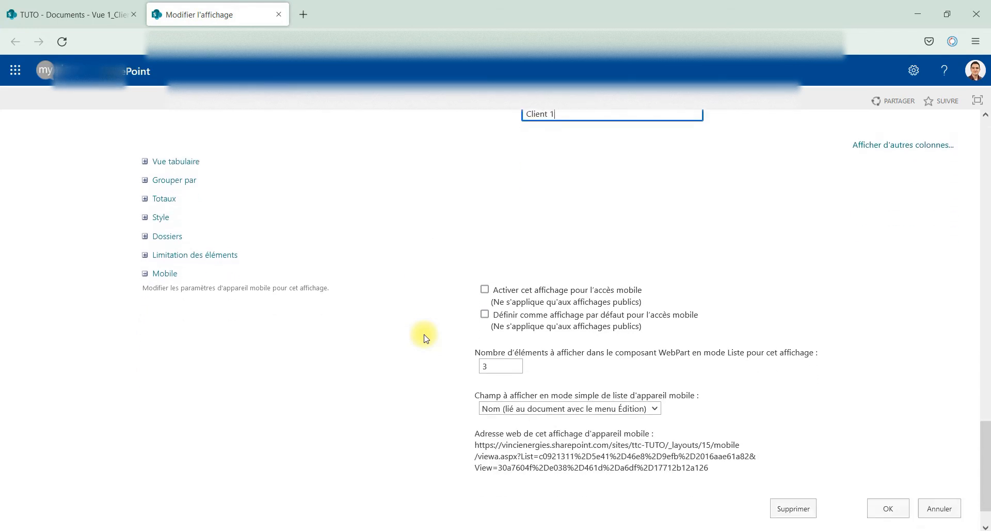
{"action": "left_click", "coordinate": [889, 460]}
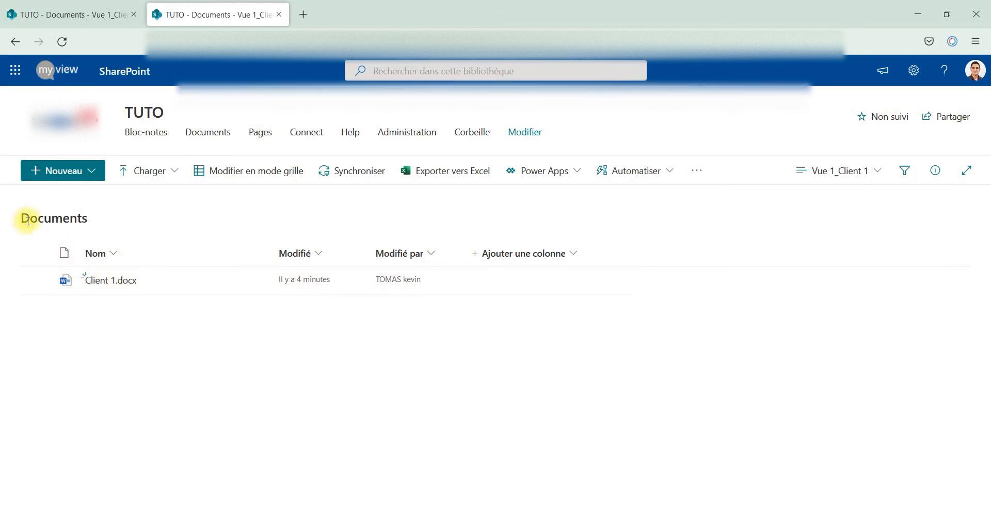
- Show Tous les documents with both client files, then return to Vue 1_Client 1
{"action": "left_click_drag", "start_coordinate": [21, 223], "coordinate": [96, 227]}
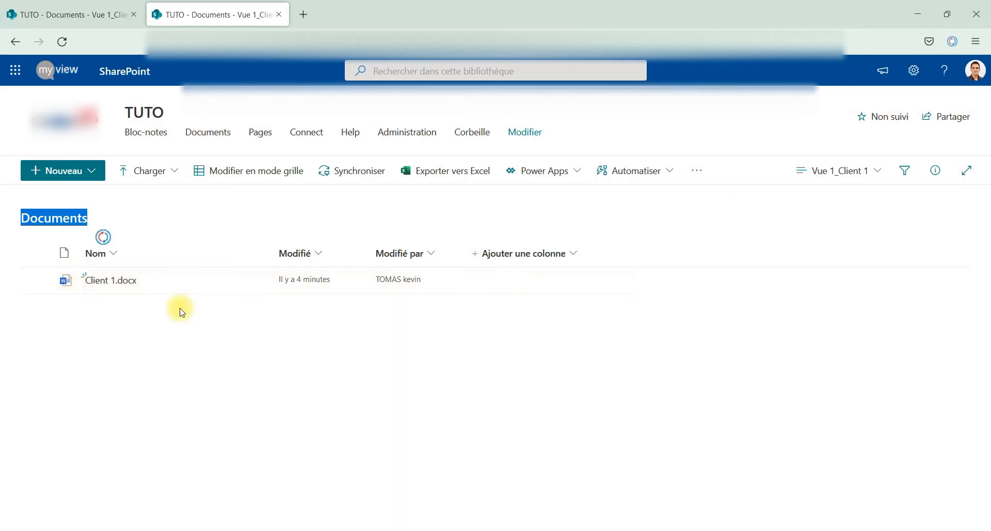
{"action": "left_click", "coordinate": [859, 174]}
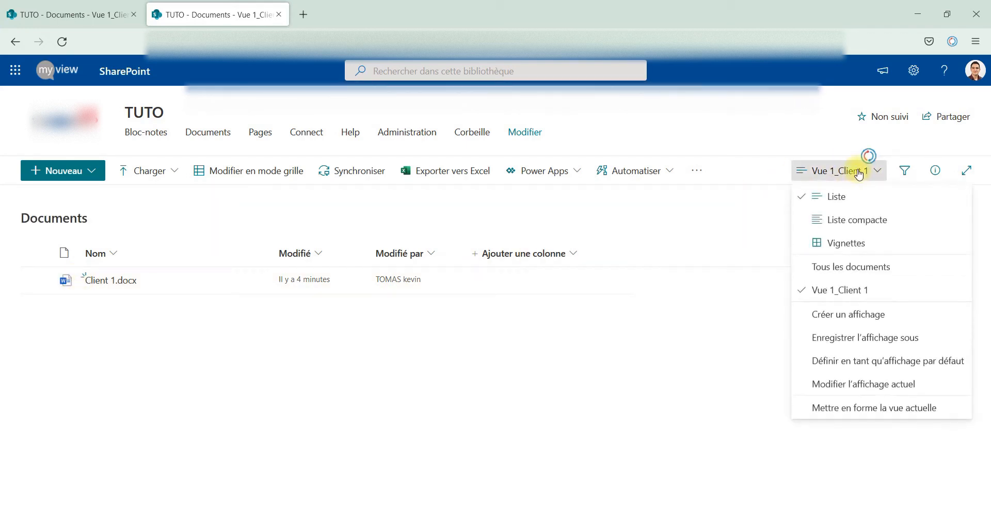
{"action": "left_click", "coordinate": [852, 266]}
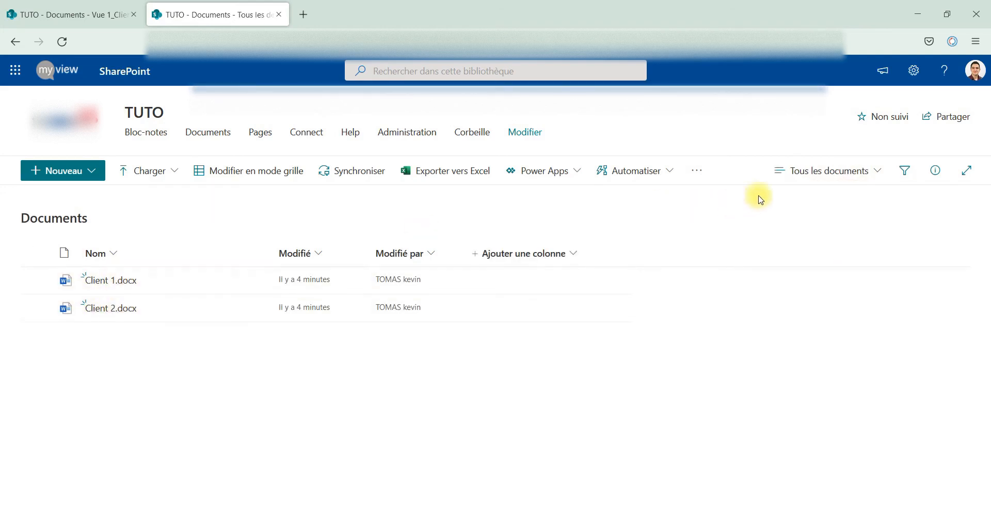
{"action": "left_click", "coordinate": [861, 173]}
{"action": "left_click", "coordinate": [825, 291]}
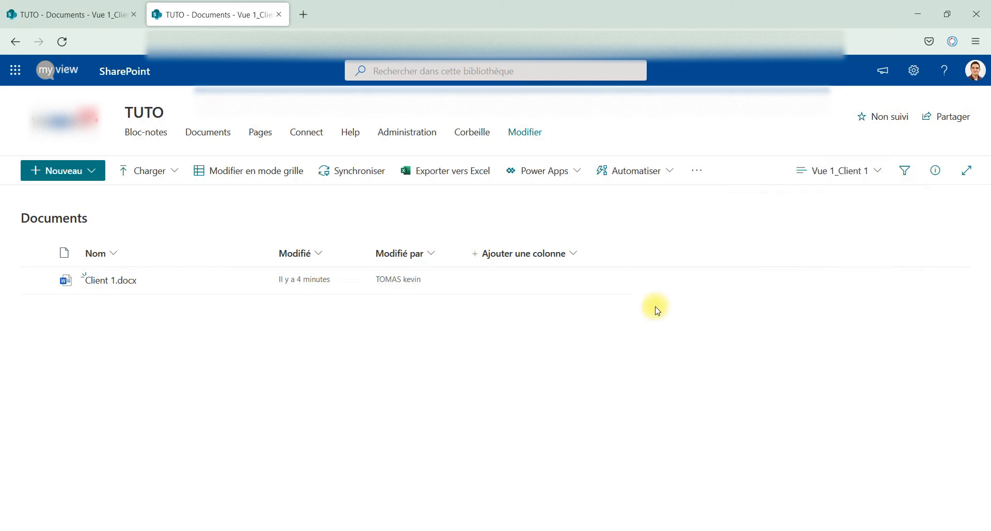
{"action": "left_click", "coordinate": [832, 171]}
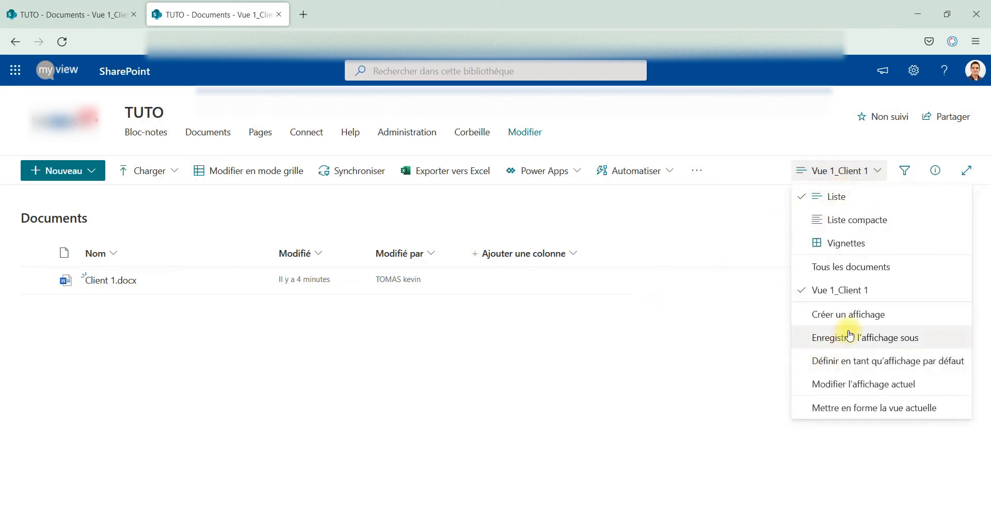
- Save the current view as the public view 'Vue 2_Client 2'
{"action": "left_click", "coordinate": [826, 336]}
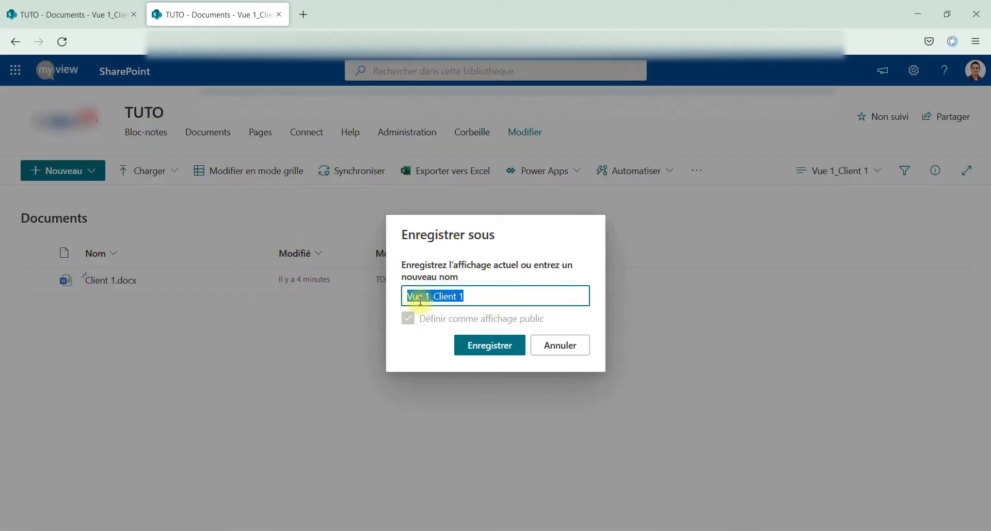
{"action": "key", "text": "BackSpace"}
{"action": "type", "text": "2"}
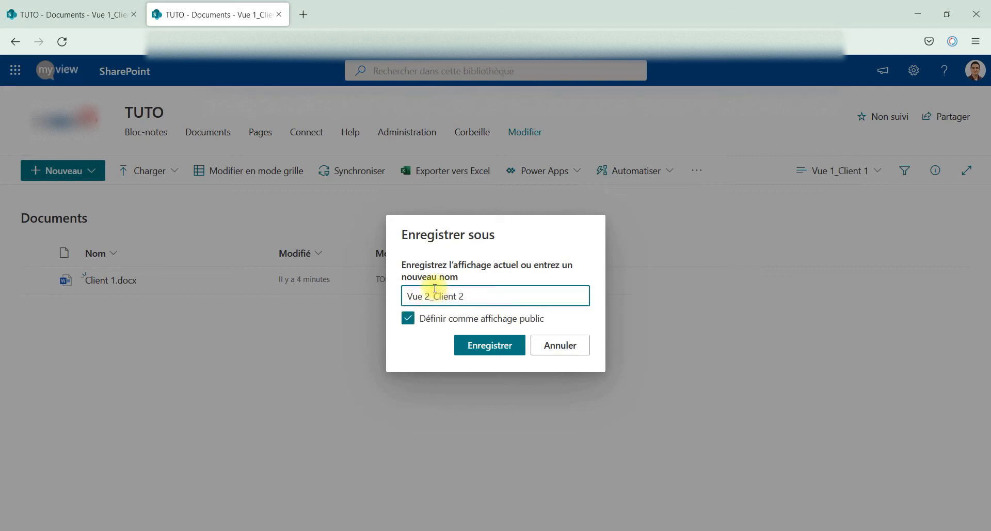
{"action": "left_click", "coordinate": [495, 344]}
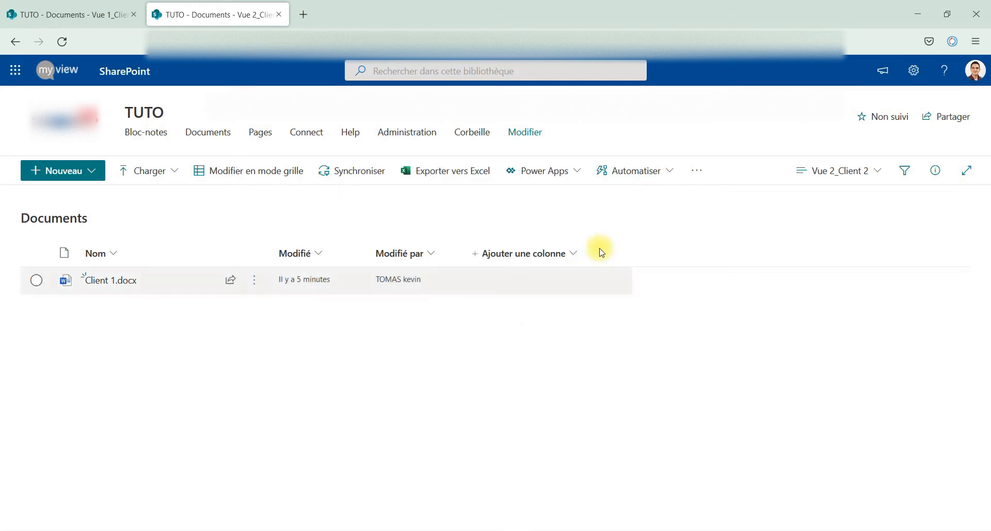
{"action": "left_click", "coordinate": [847, 174]}
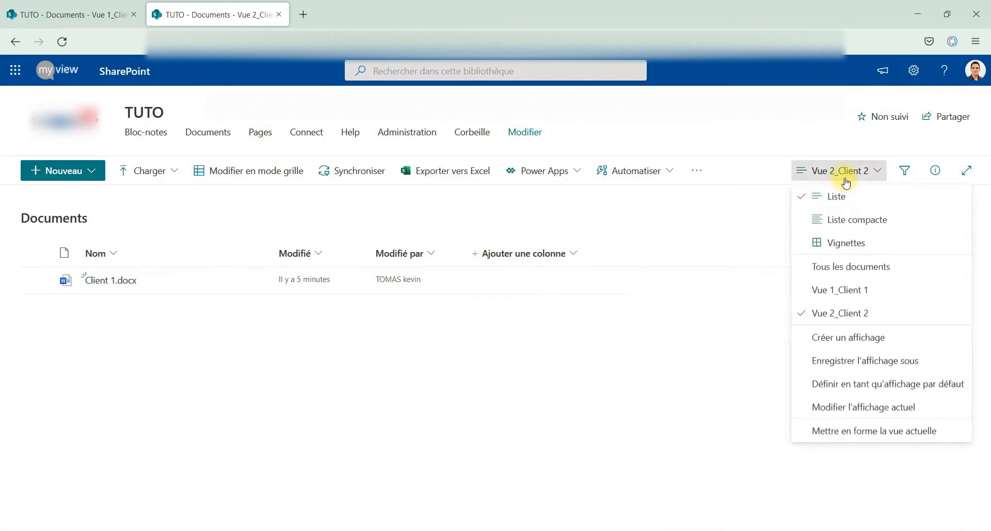
- Change both Nom filter values from 'Client 1' to 'Client 2' and save the view
{"action": "left_click", "coordinate": [862, 417]}
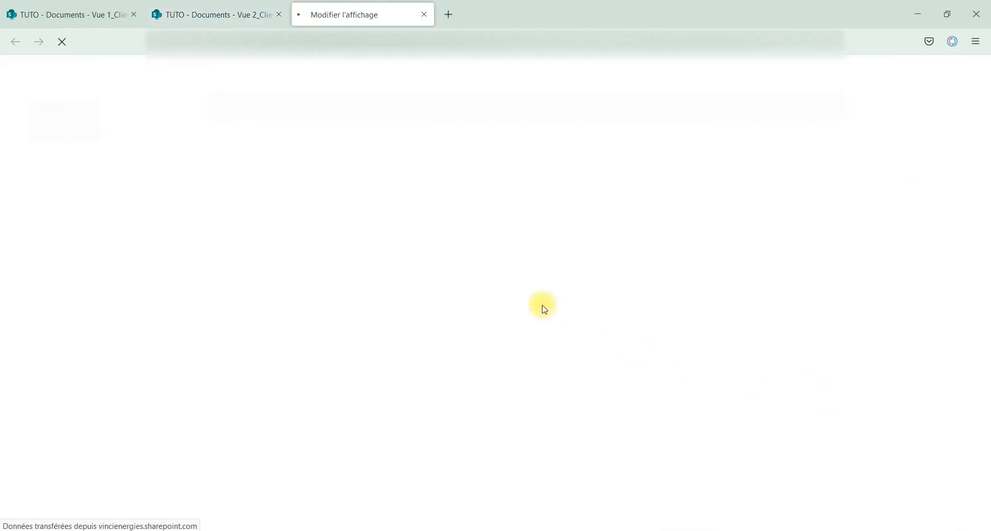
{"action": "scroll", "coordinate": [543, 300], "scroll_direction": "down", "scroll_amount": 15}
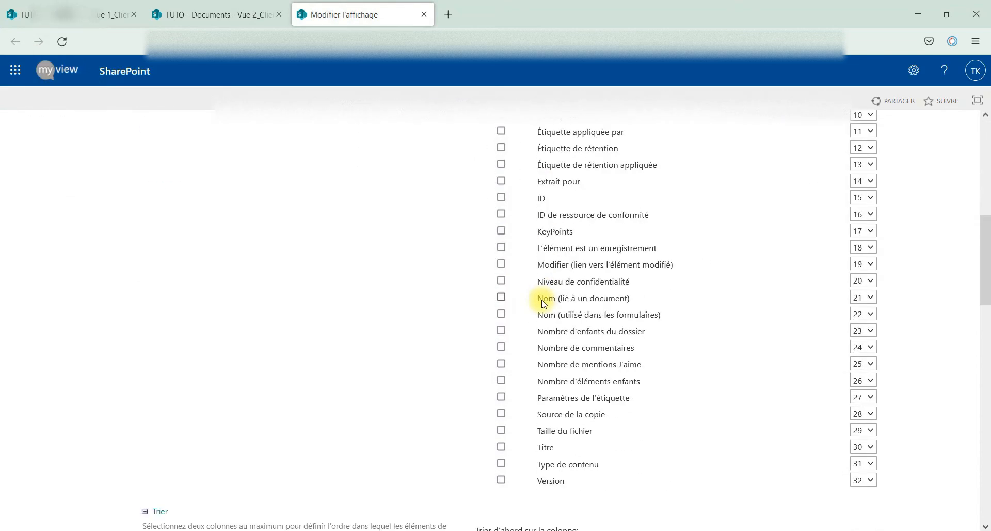
{"action": "scroll", "coordinate": [543, 305], "scroll_direction": "down", "scroll_amount": 3}
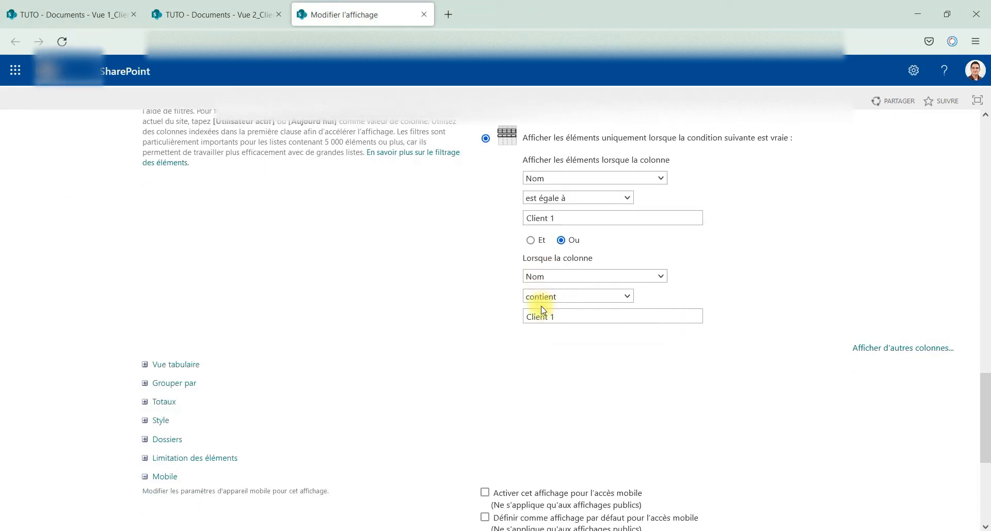
{"action": "left_click", "coordinate": [557, 216]}
{"action": "key", "text": "BackSpace"}
{"action": "type", "text": "2"}
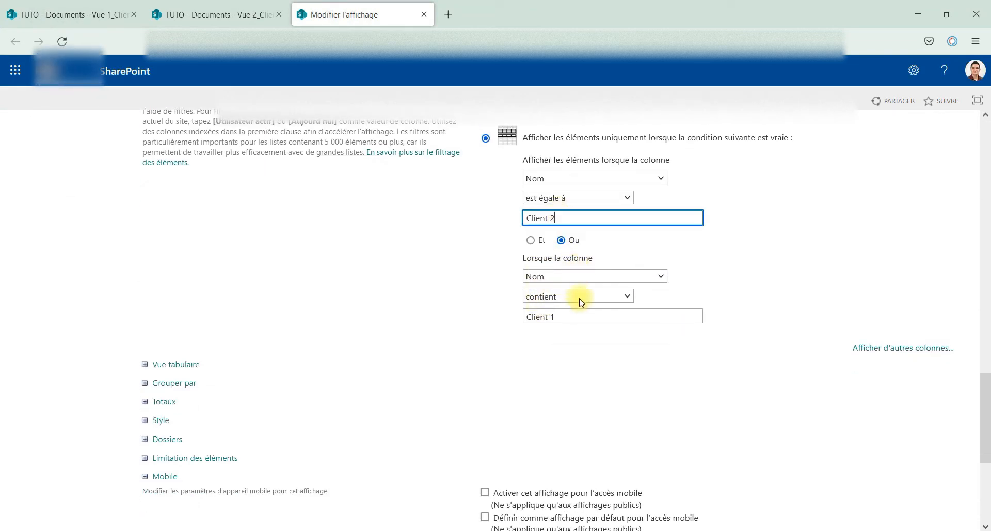
{"action": "left_click", "coordinate": [576, 312]}
{"action": "key", "text": "BackSpace"}
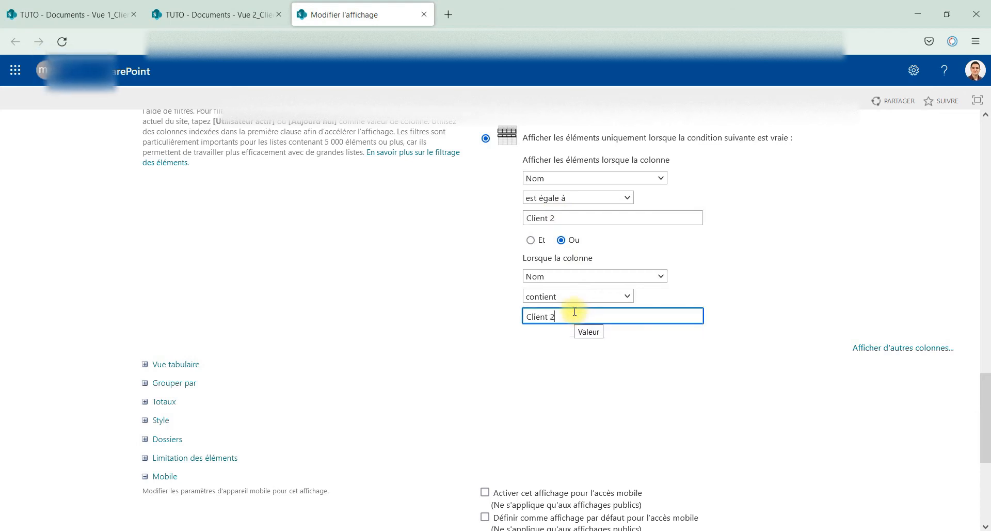
{"action": "scroll", "coordinate": [574, 312], "scroll_direction": "down", "scroll_amount": 5}
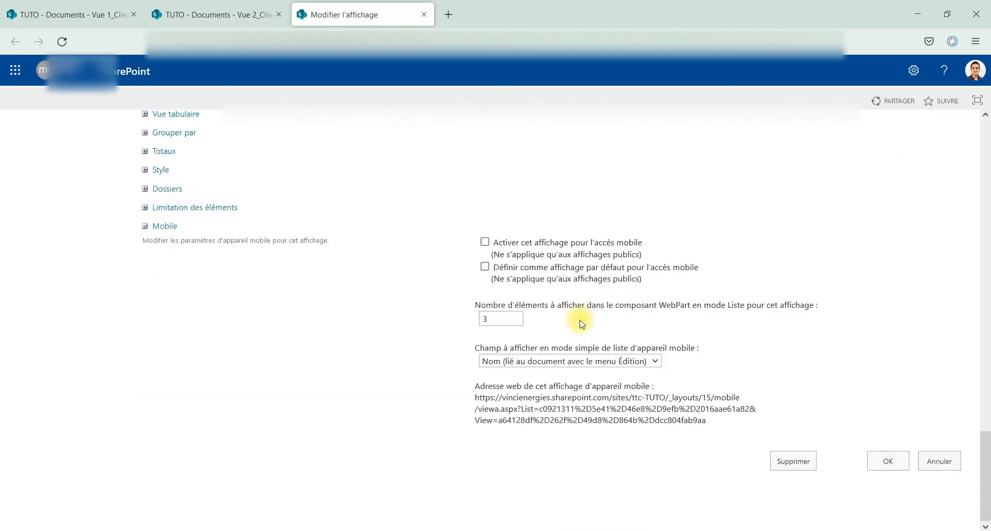
{"action": "left_click", "coordinate": [891, 471]}
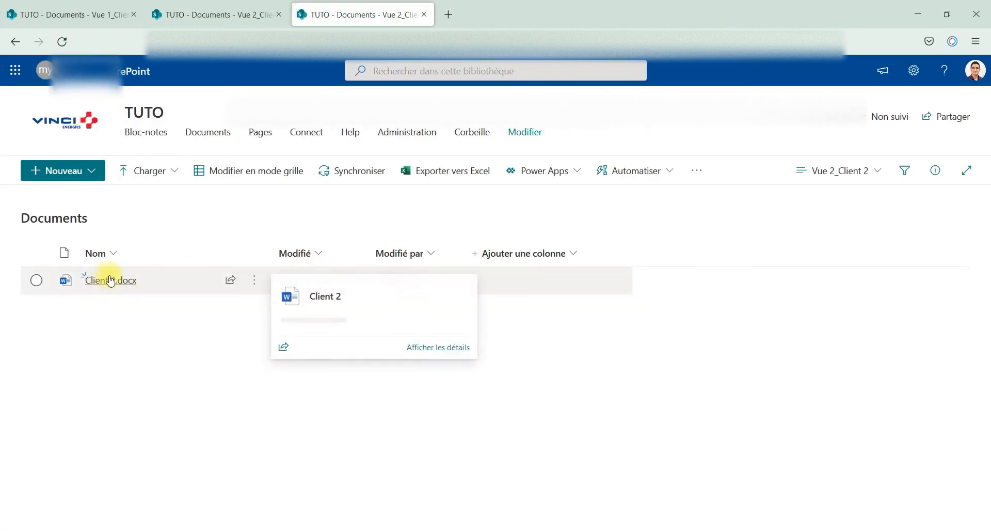
- Return to Tous les documents and create a new blank Excel workbook, Classeur.xlsx
{"action": "left_click", "coordinate": [824, 171]}
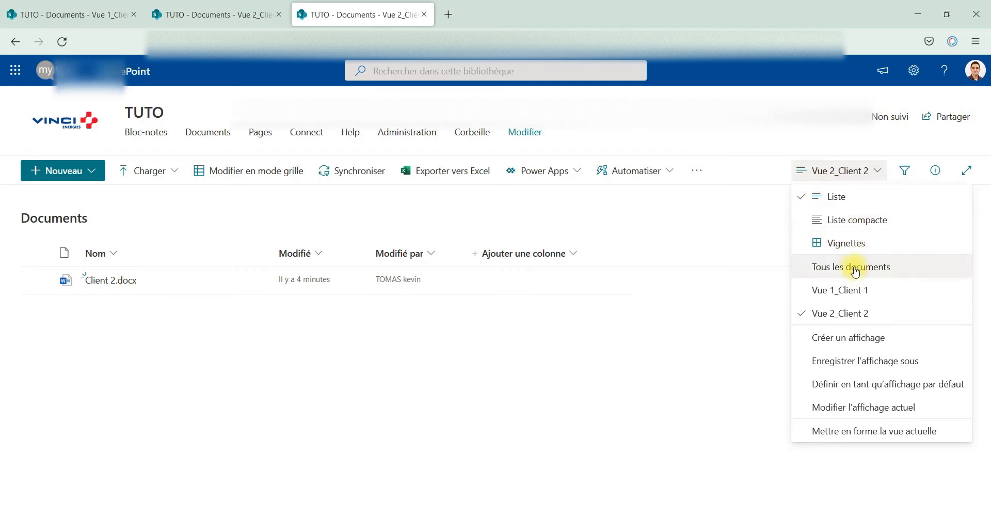
{"action": "left_click", "coordinate": [826, 266]}
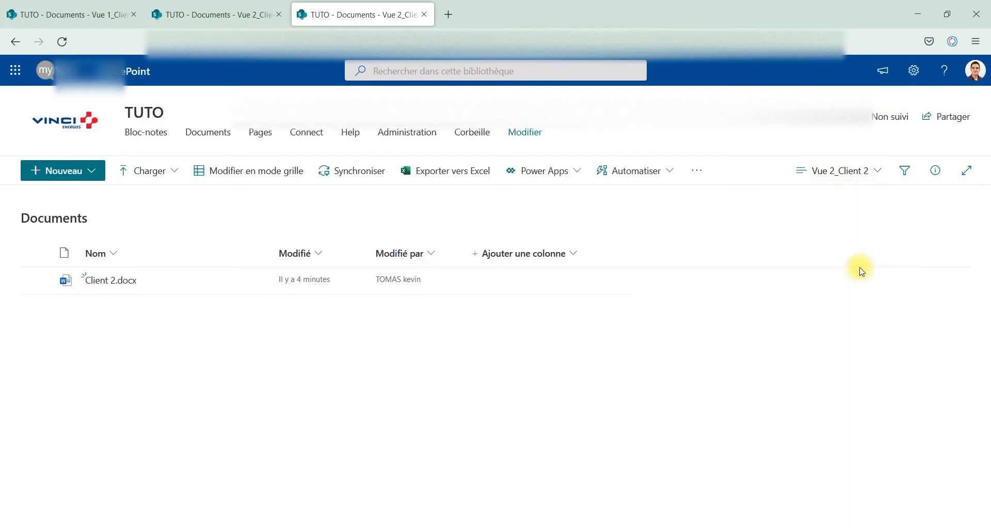
{"action": "left_click", "coordinate": [95, 168]}
{"action": "left_click", "coordinate": [63, 243]}
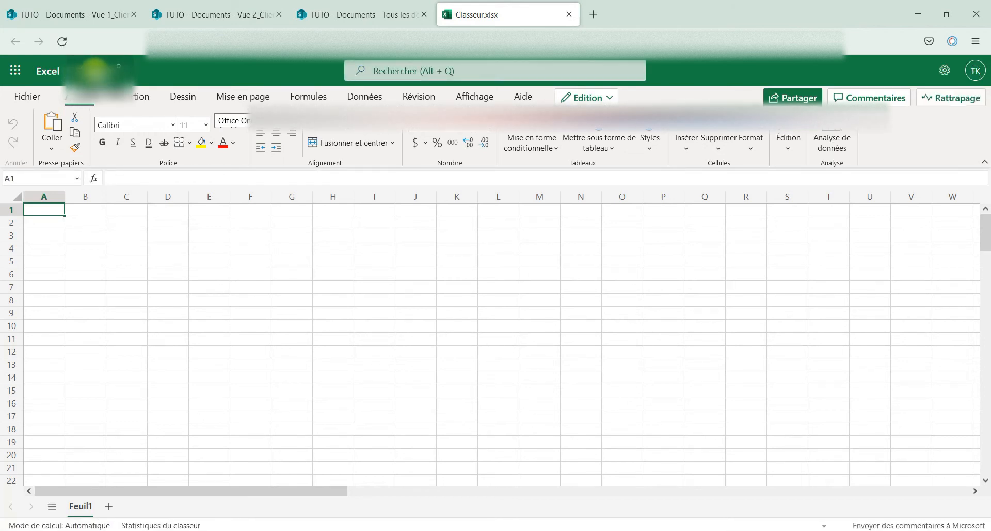
- Rename the workbook to 'Classeur du Client 1' and close its tab
{"action": "left_click", "coordinate": [95, 71]}
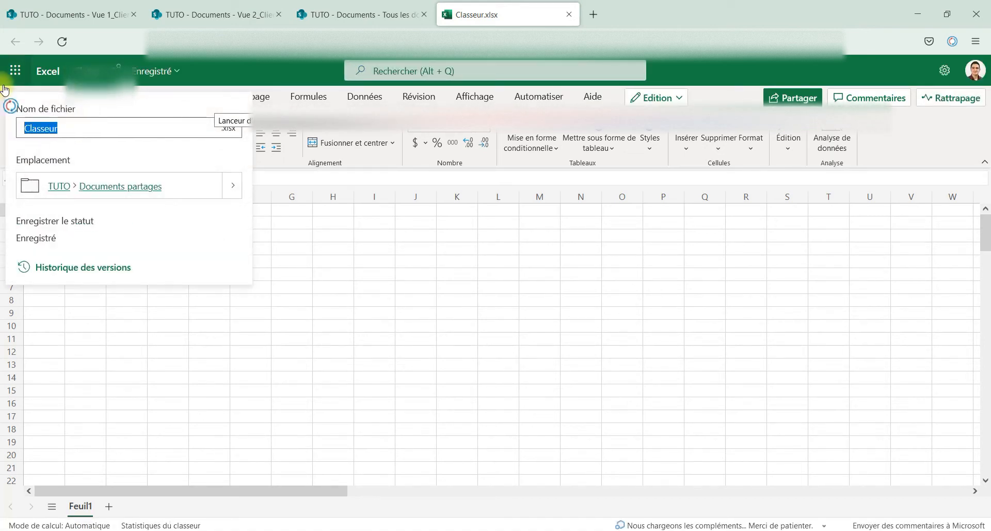
{"action": "key", "text": "Right"}
{"action": "type", "text": "du"}
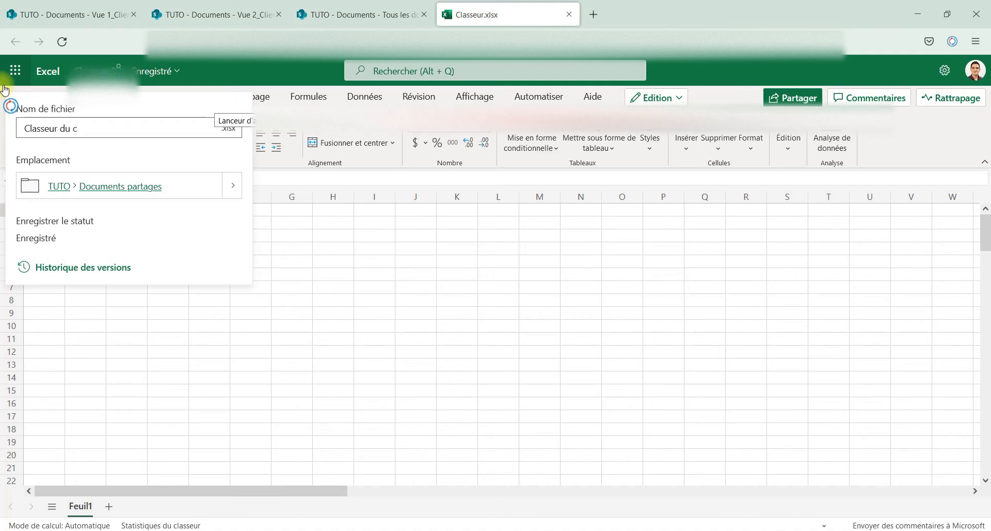
{"action": "type", "text": "Client 1"}
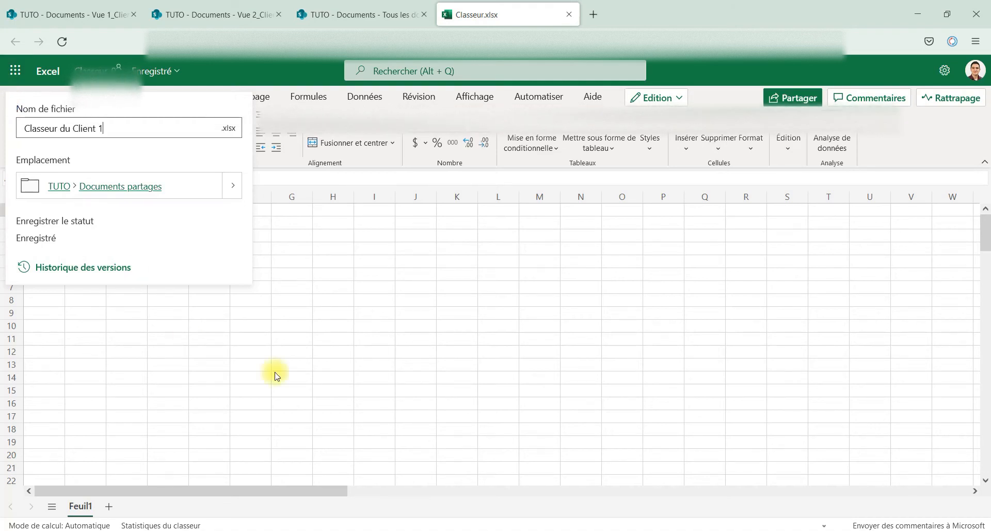
{"action": "key", "text": "Return"}
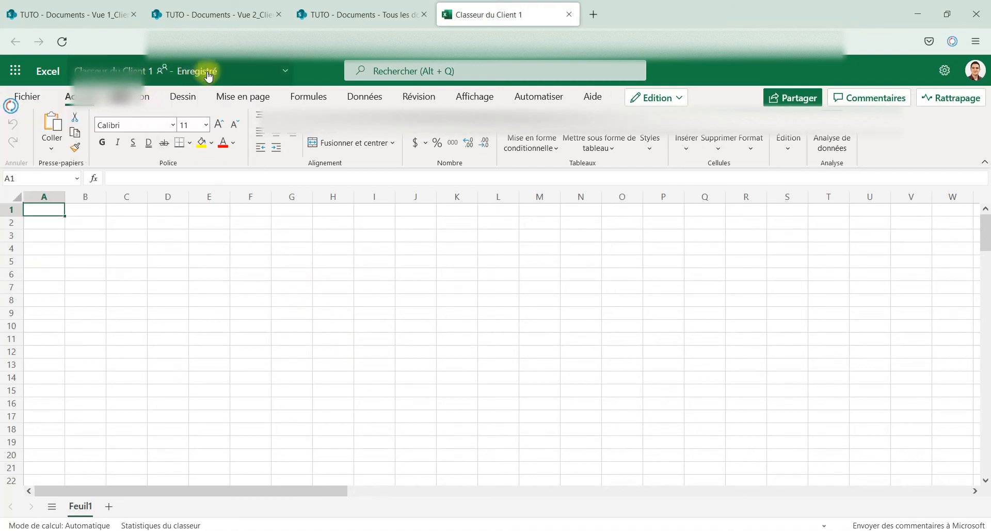
{"action": "left_click", "coordinate": [569, 15]}
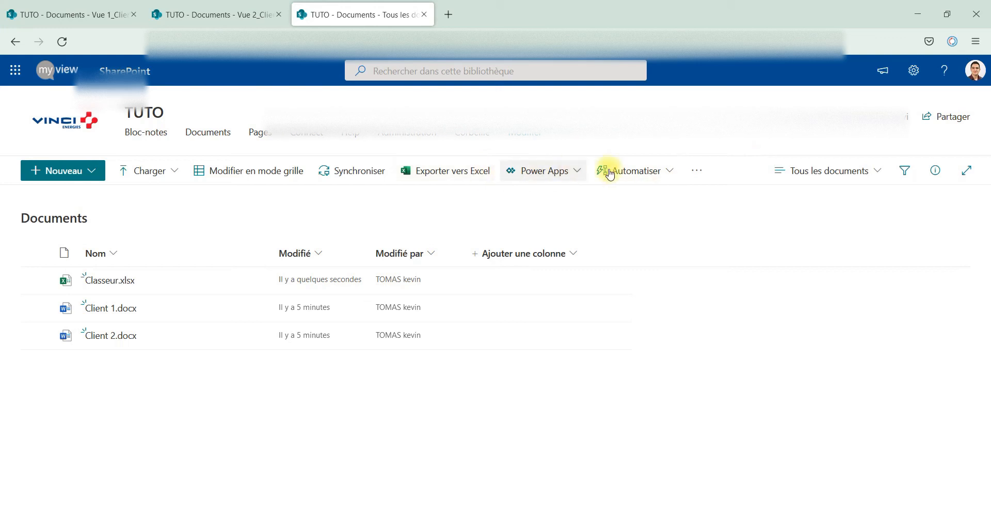
- Create a new blank PowerPoint presentation, Présentation.pptx, from the Nouveau menu
{"action": "left_click", "coordinate": [92, 176]}
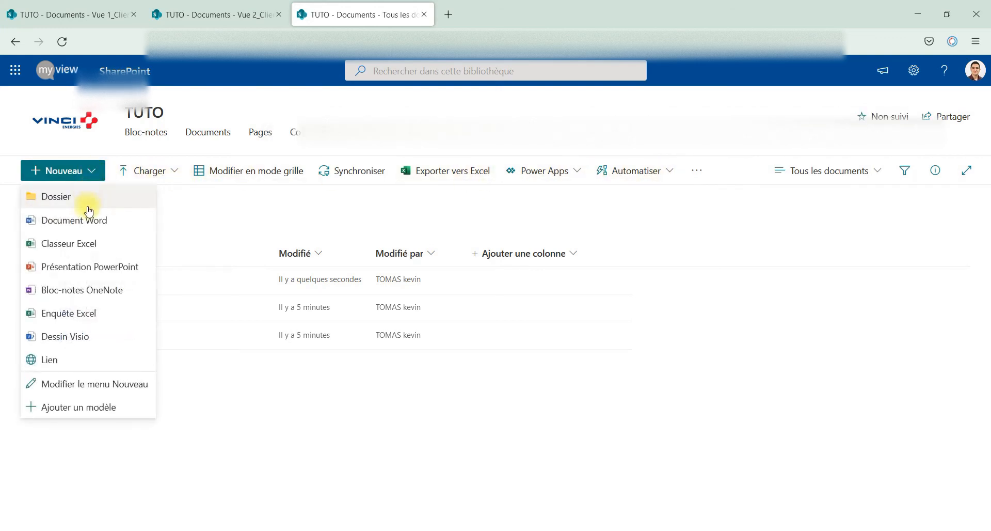
{"action": "left_click", "coordinate": [87, 266]}
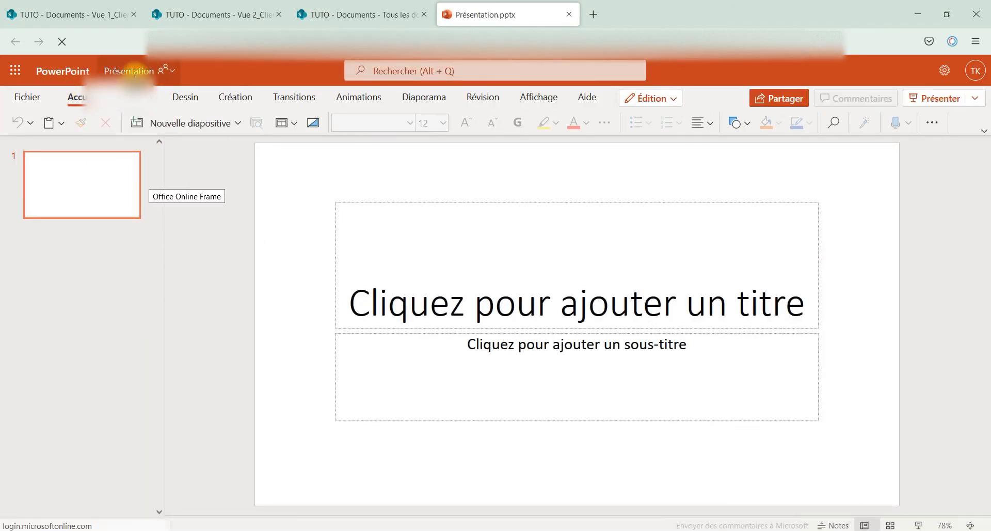
- Rename the new PowerPoint file to 'Présentation du Client 2' and close it
{"action": "left_click", "coordinate": [129, 72]}
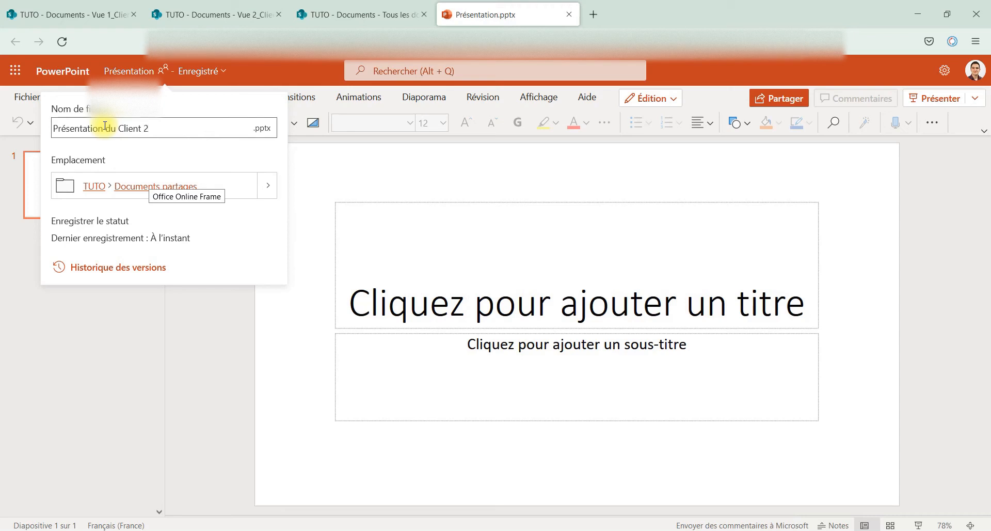
{"action": "left_click", "coordinate": [97, 306]}
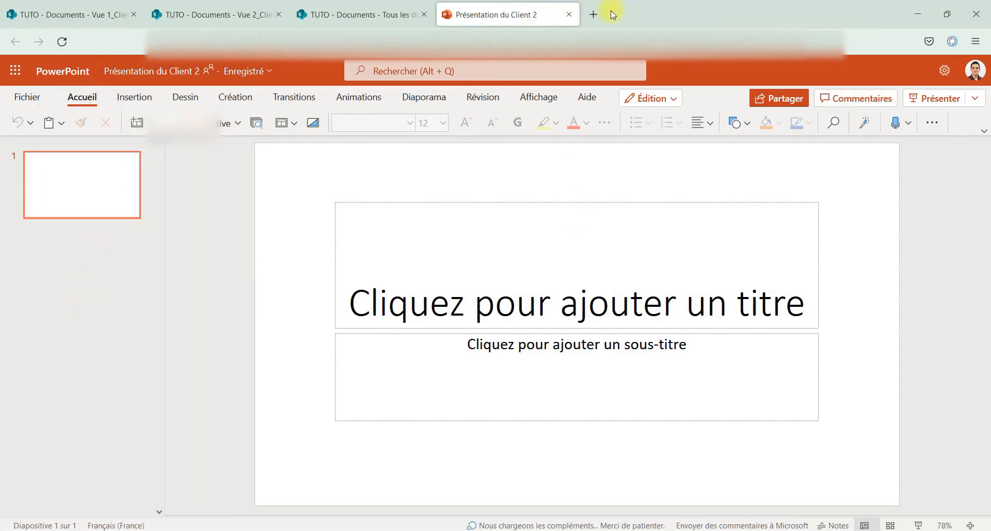
{"action": "left_click", "coordinate": [568, 14]}
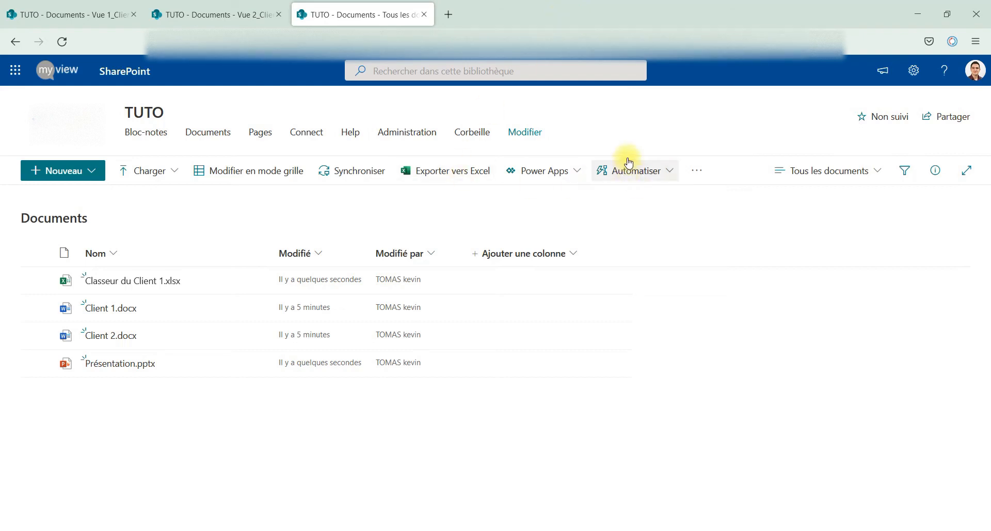
- Switch to Vue 1_Client 1, then Vue 2_Client 2, checking each lists only its client's files
{"action": "left_click", "coordinate": [783, 170]}
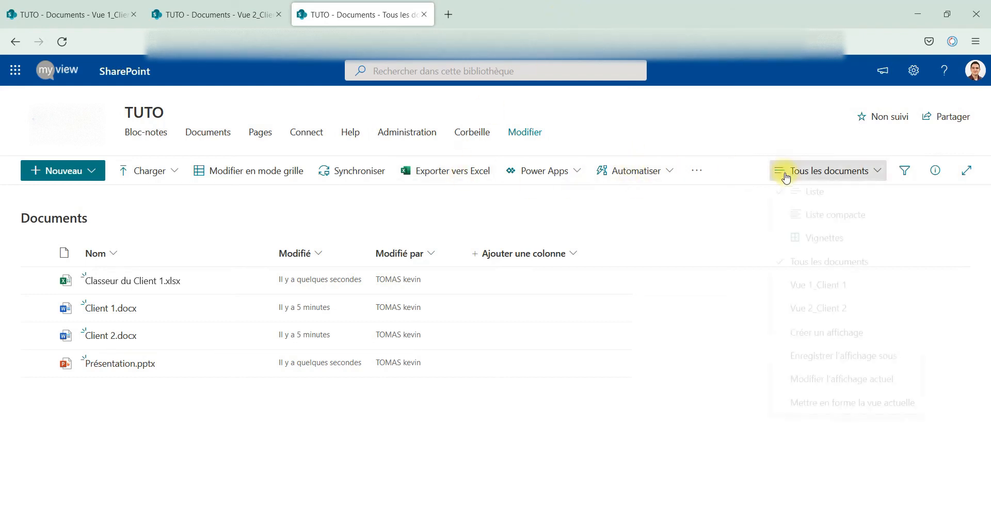
{"action": "left_click", "coordinate": [799, 294]}
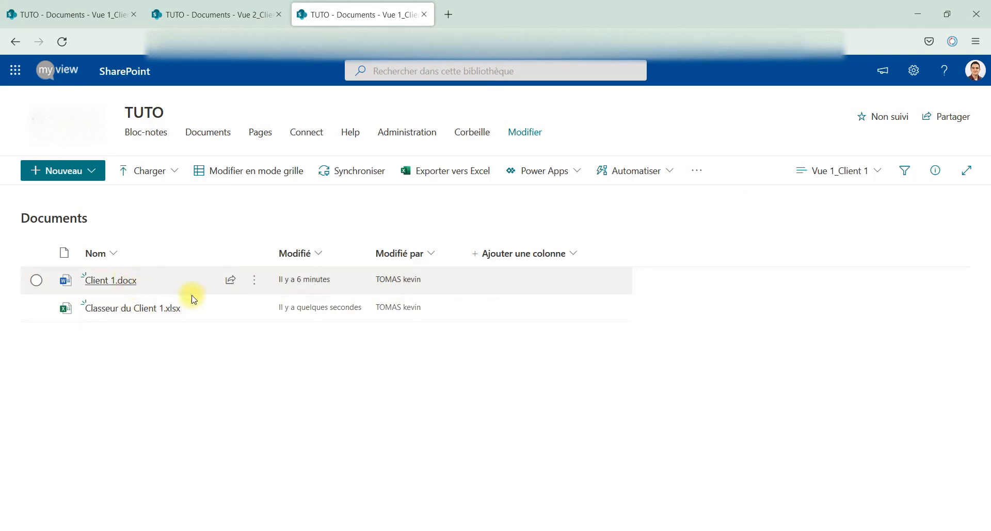
{"action": "left_click", "coordinate": [823, 170]}
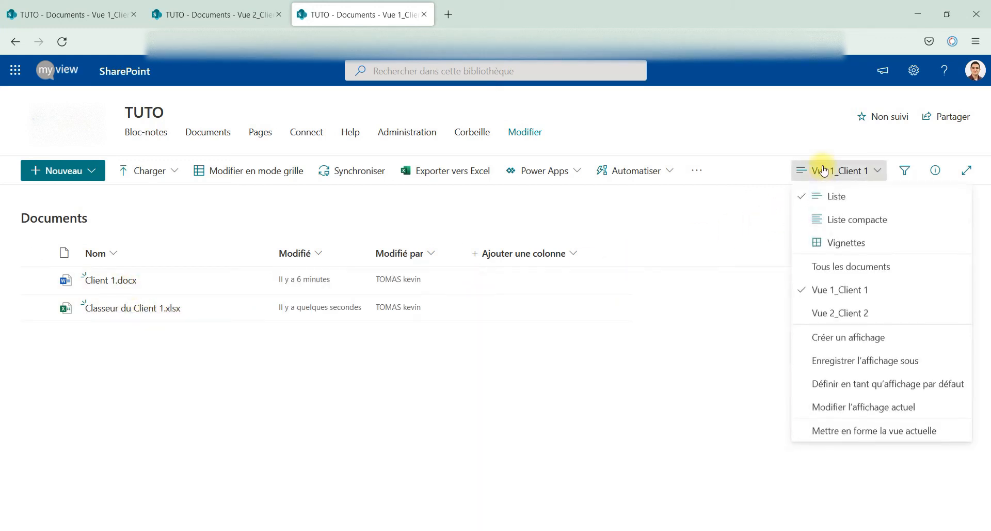
{"action": "left_click", "coordinate": [853, 313]}
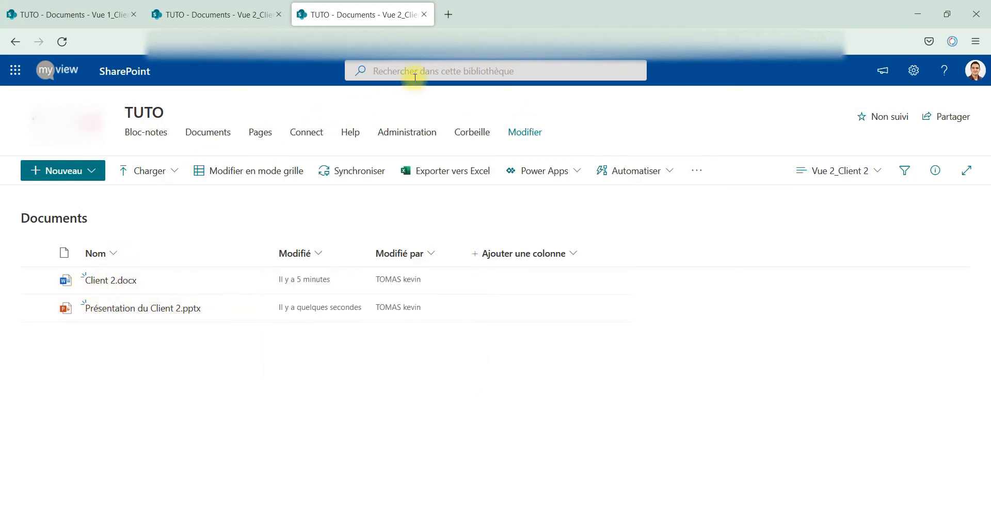
{"action": "left_click", "coordinate": [413, 41]}
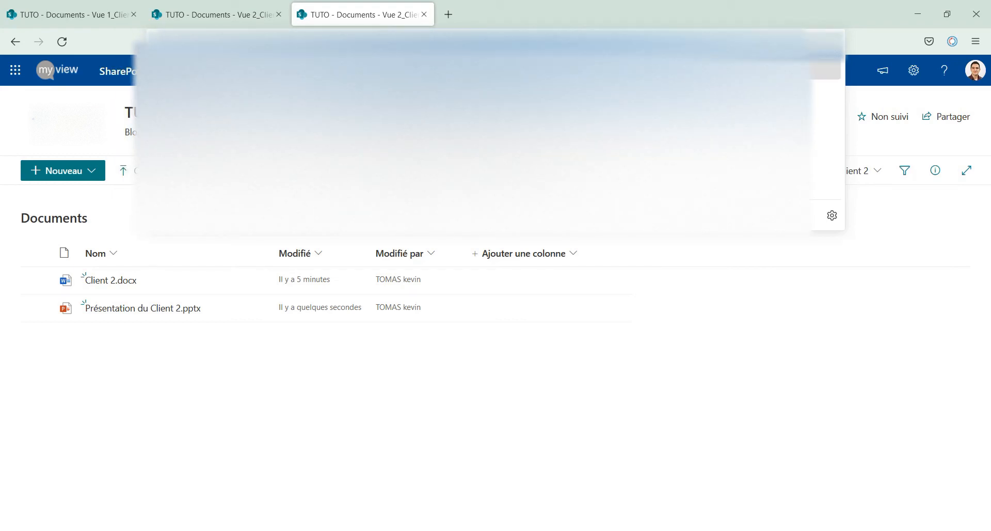
- Add a 'Client 2' navigation link with the pasted view address, nested under Documents
{"action": "left_click", "coordinate": [521, 392]}
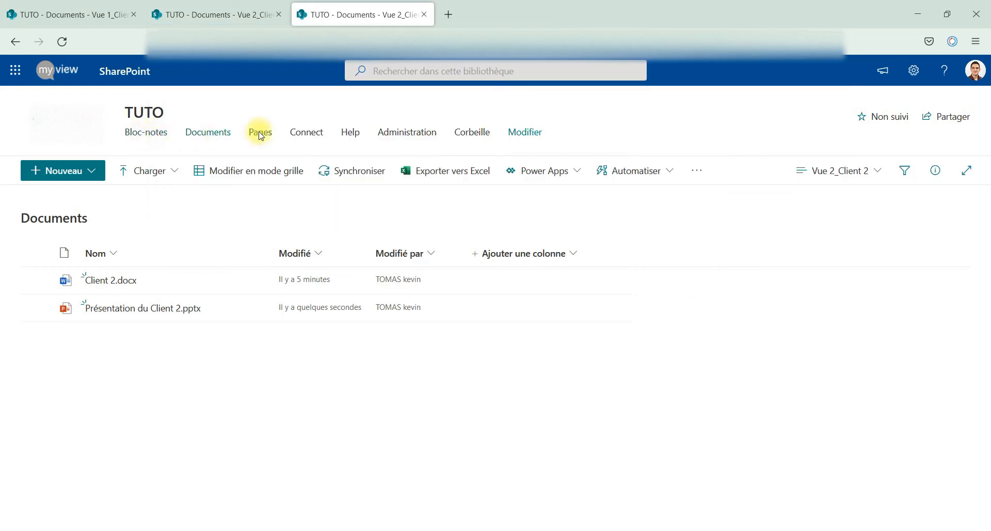
{"action": "left_click", "coordinate": [532, 140]}
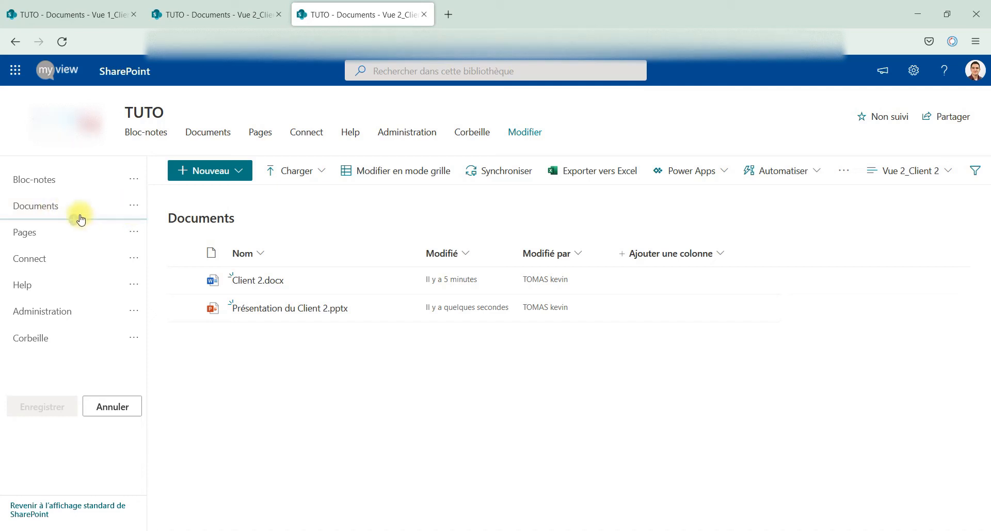
{"action": "left_click", "coordinate": [74, 220]}
{"action": "left_click", "coordinate": [243, 161]}
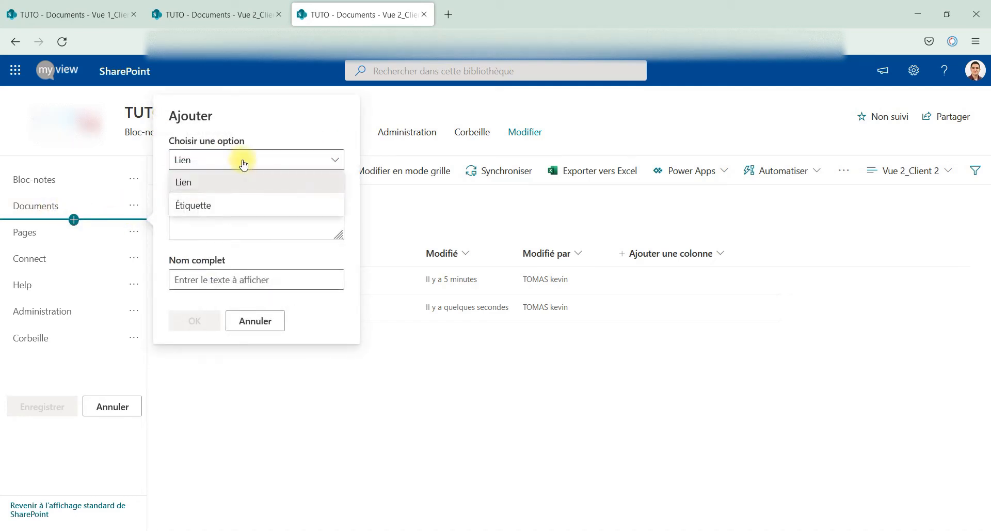
{"action": "left_click", "coordinate": [241, 162]}
{"action": "left_click_drag", "start_coordinate": [226, 216], "coordinate": [68, 201]}
{"action": "key", "text": "ctrl+a"}
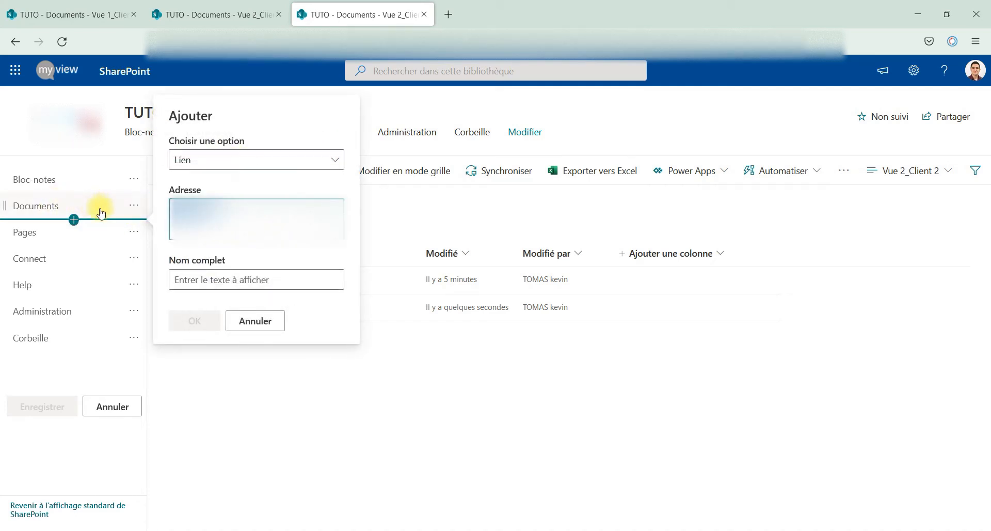
{"action": "key", "text": "ctrl+v"}
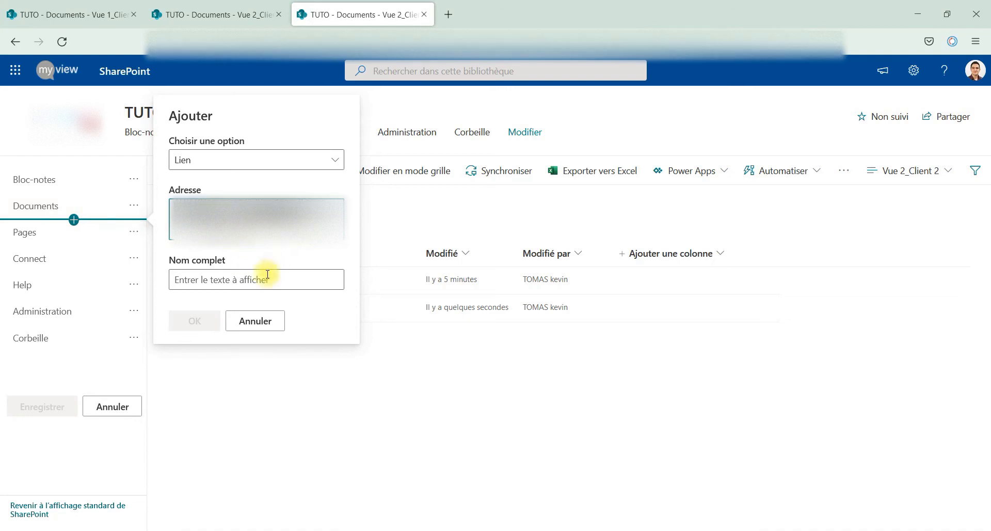
{"action": "left_click", "coordinate": [234, 280]}
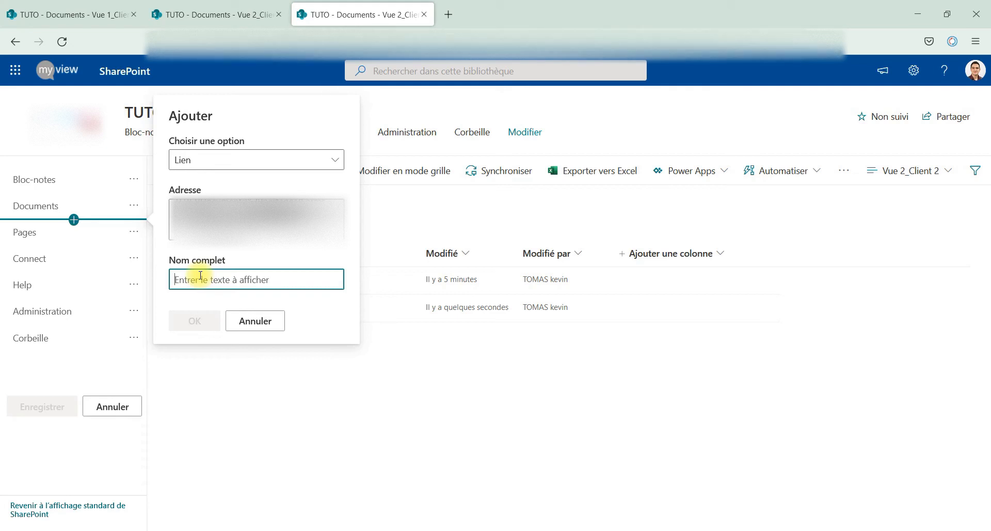
{"action": "type", "text": "Client 2"}
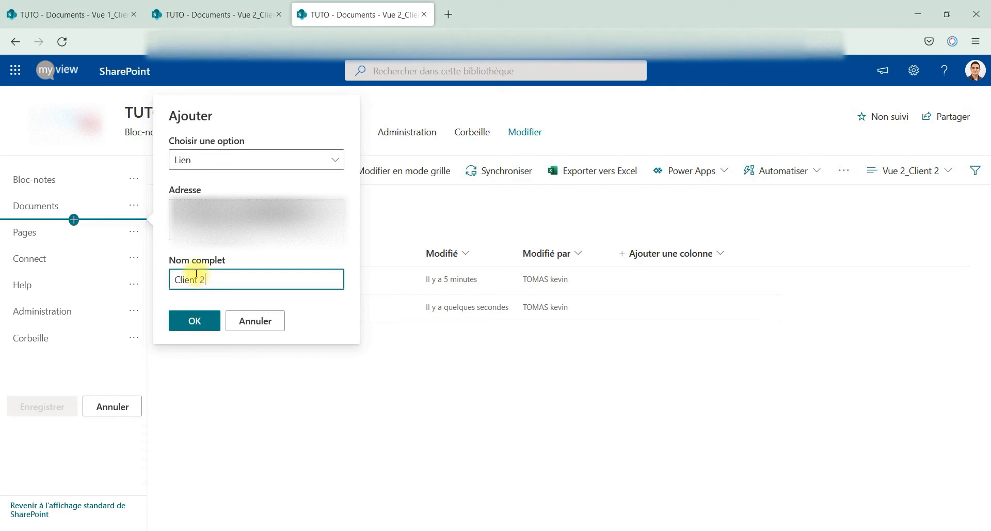
{"action": "left_click", "coordinate": [185, 324]}
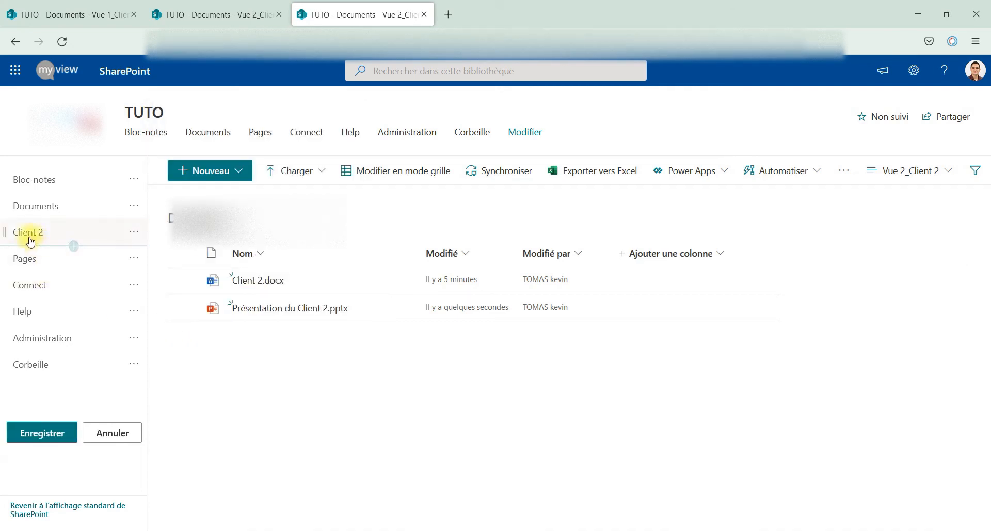
{"action": "mouse_move", "coordinate": [30, 240]}
{"action": "left_mouse_down"}
{"action": "mouse_move", "coordinate": [27, 228]}
{"action": "mouse_move", "coordinate": [45, 210]}
{"action": "mouse_move", "coordinate": [37, 243]}
{"action": "left_mouse_up"}
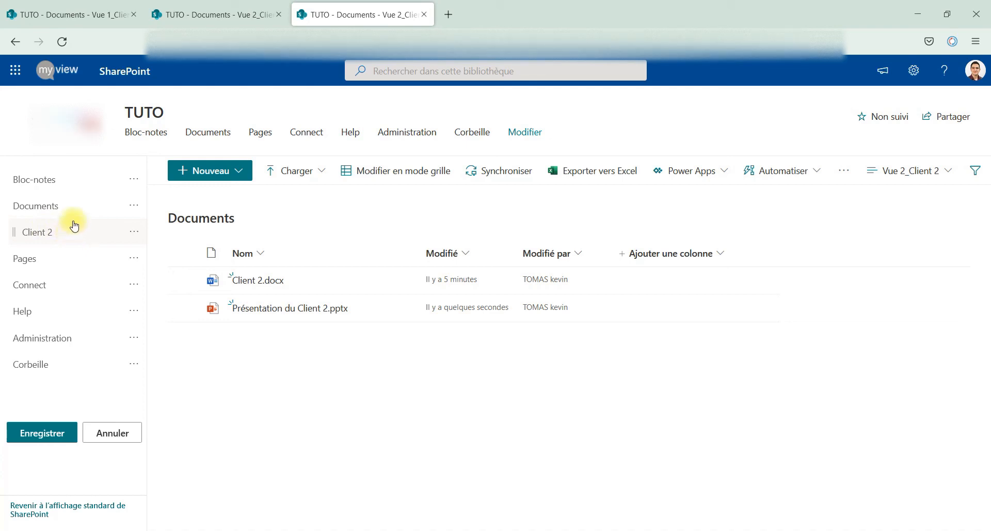
- Save the navigation changes and switch the library to the Vue 1_Client 1 view
{"action": "left_click", "coordinate": [78, 246]}
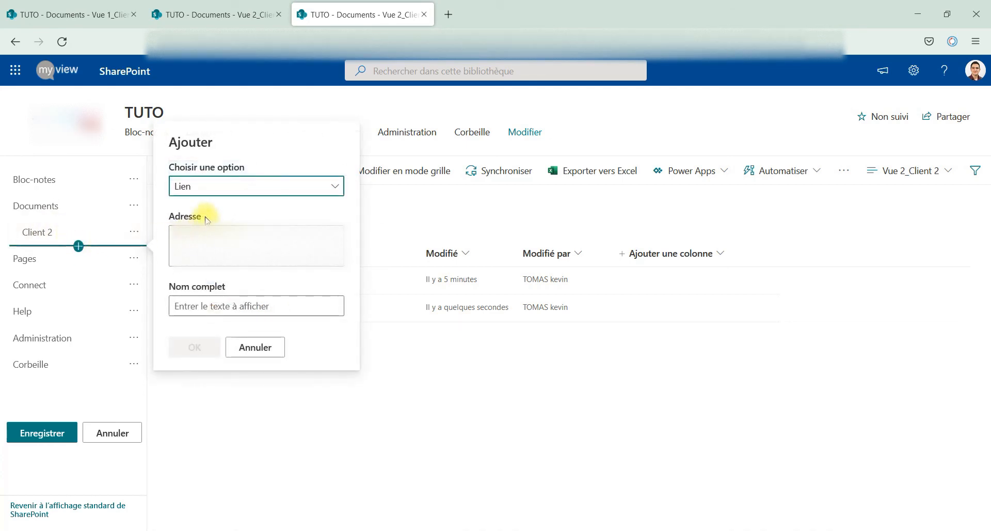
{"action": "left_click", "coordinate": [262, 351]}
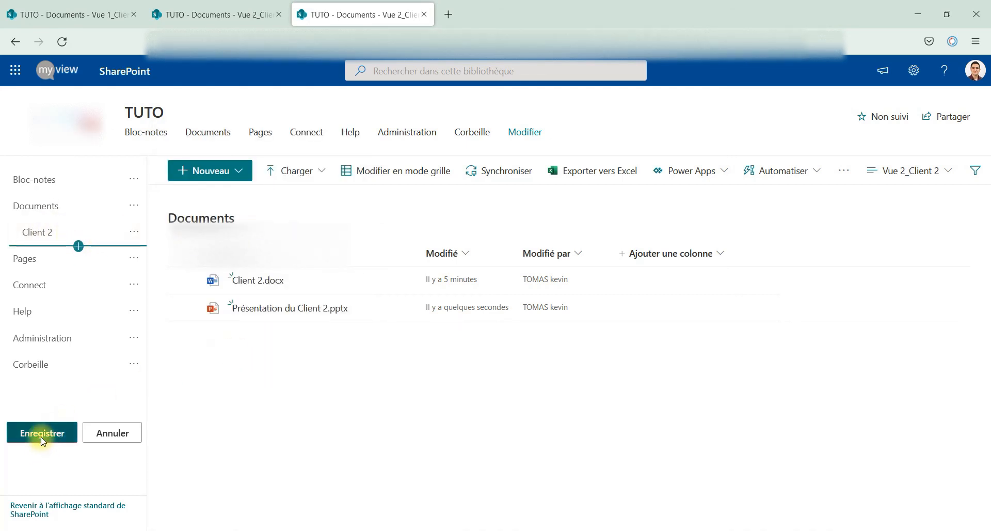
{"action": "left_click", "coordinate": [41, 433]}
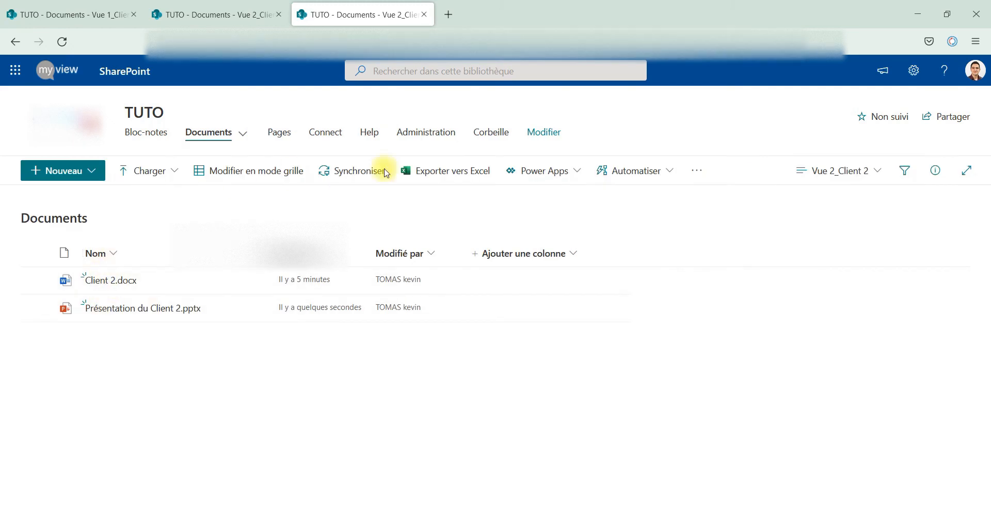
{"action": "left_click", "coordinate": [814, 173]}
{"action": "left_click", "coordinate": [824, 291]}
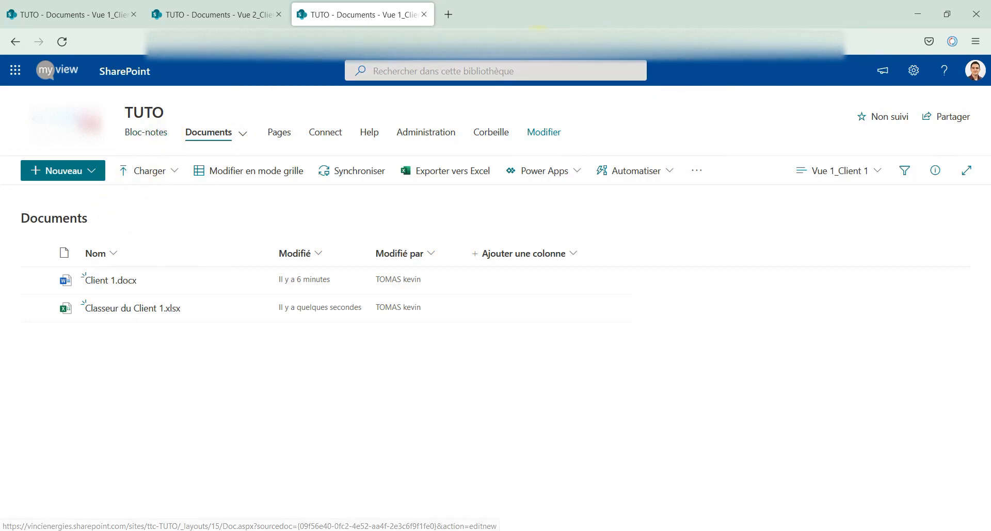
- Reload the library and switch to Vue 2_Client 2, then back to Vue 1_Client 1
{"action": "left_click", "coordinate": [413, 42]}
{"action": "left_click", "coordinate": [617, 312]}
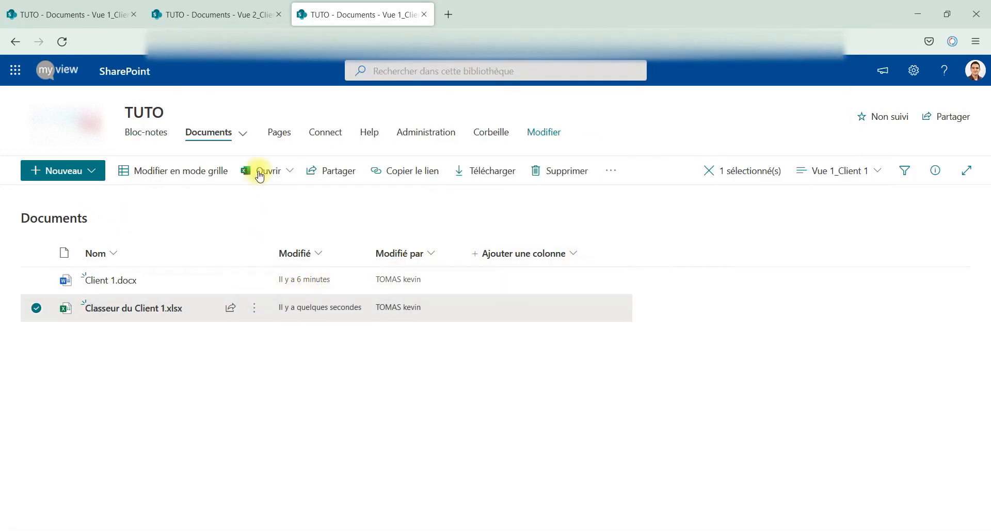
{"action": "left_click", "coordinate": [62, 42]}
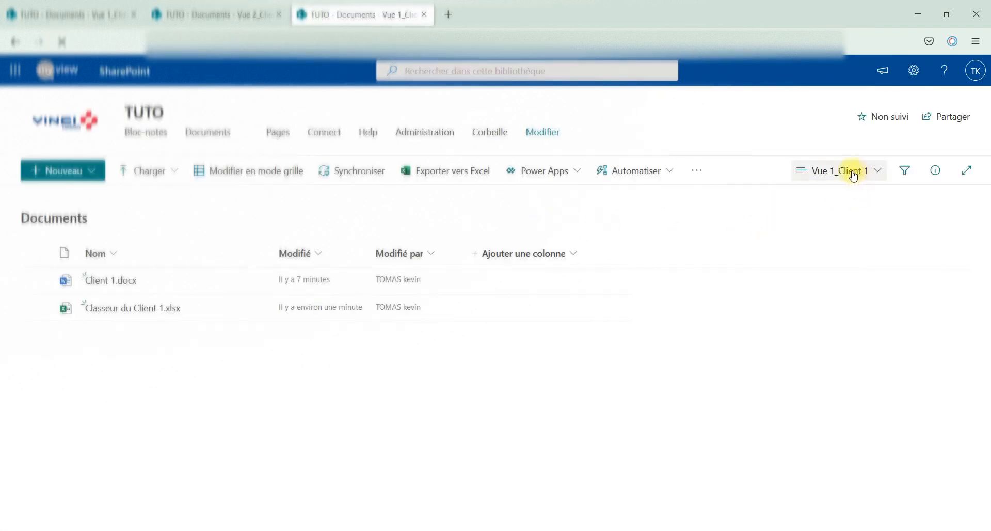
{"action": "left_click", "coordinate": [847, 170]}
{"action": "left_click", "coordinate": [829, 315]}
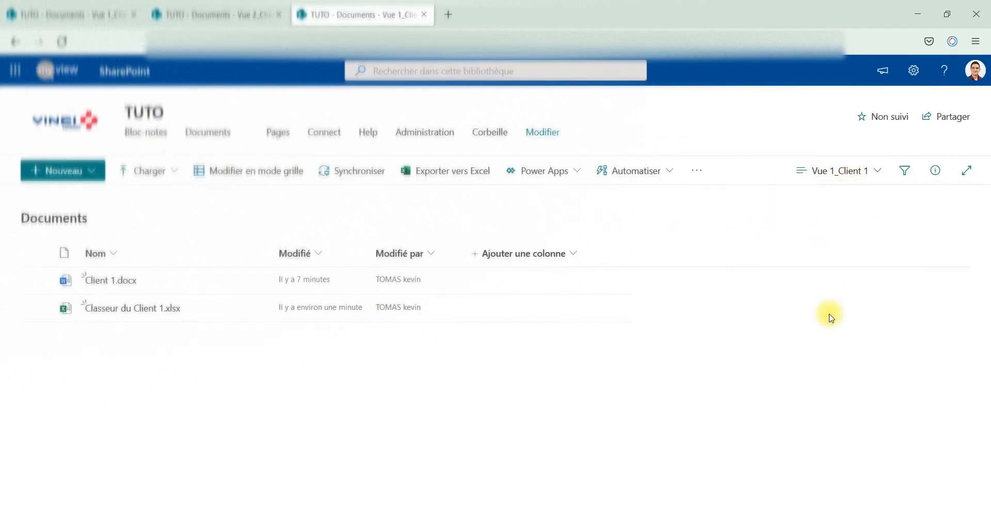
{"action": "left_click", "coordinate": [816, 169]}
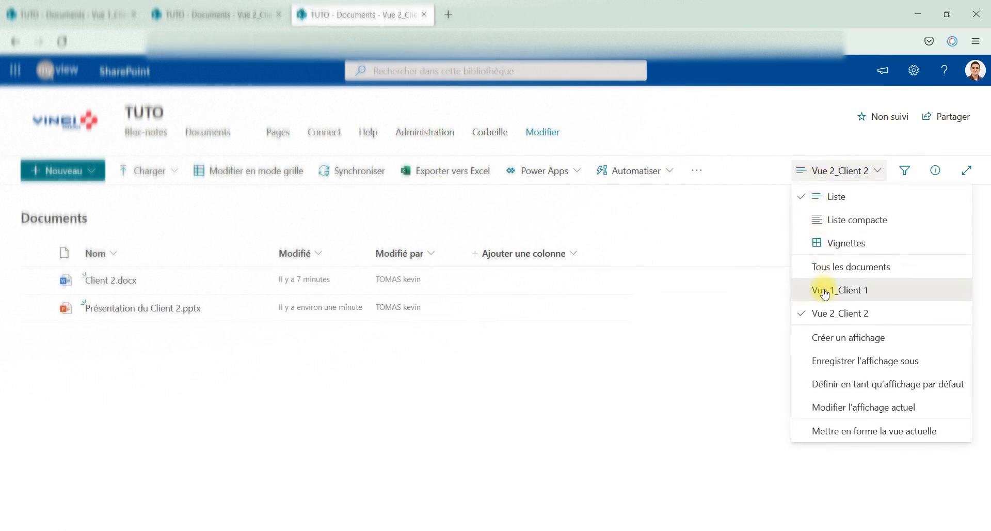
{"action": "left_click", "coordinate": [824, 291]}
- Copy the Vue 1_Client 1 address and reopen the site navigation for editing
{"action": "left_click", "coordinate": [777, 52]}
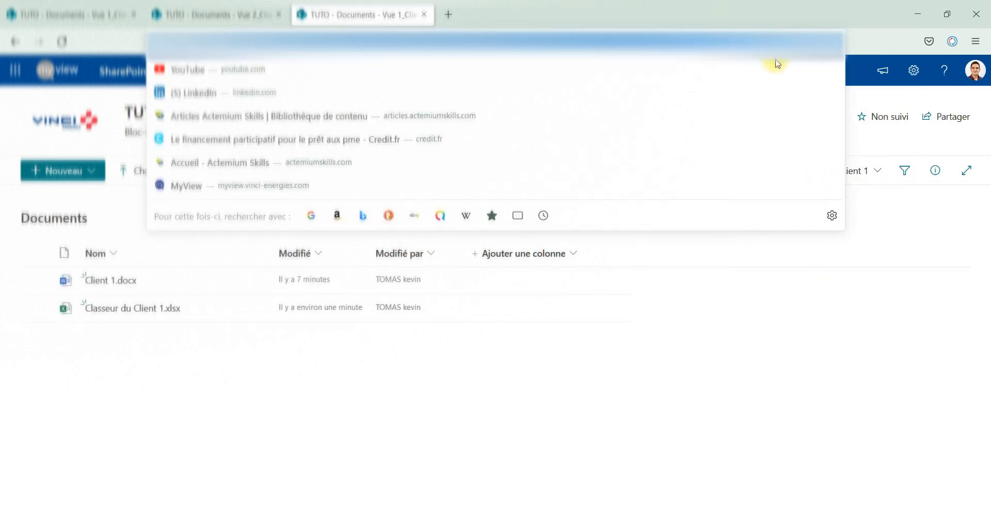
{"action": "left_click", "coordinate": [748, 344]}
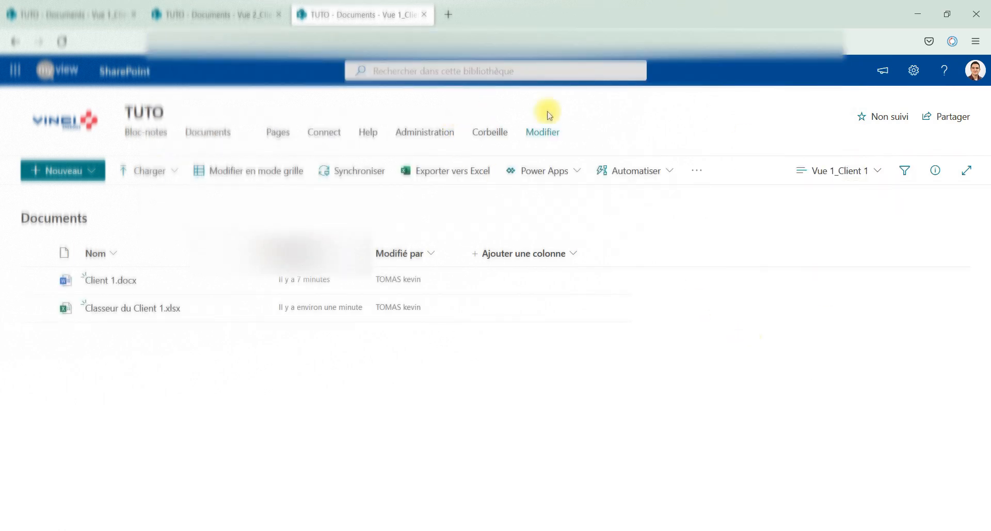
{"action": "left_click", "coordinate": [542, 136]}
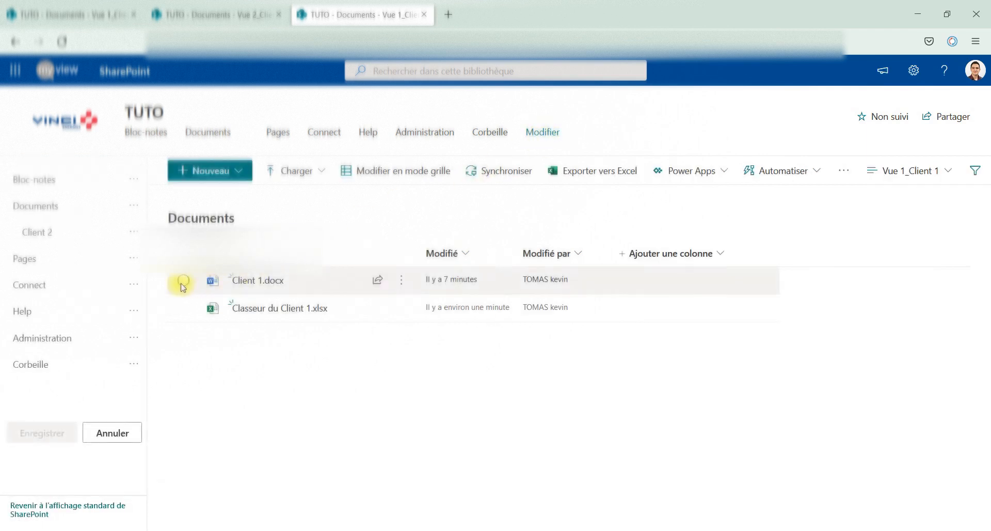
- Add a 'Client 1' link nested under Documents above Client 2, save, then open TUTO
{"action": "left_click", "coordinate": [78, 245]}
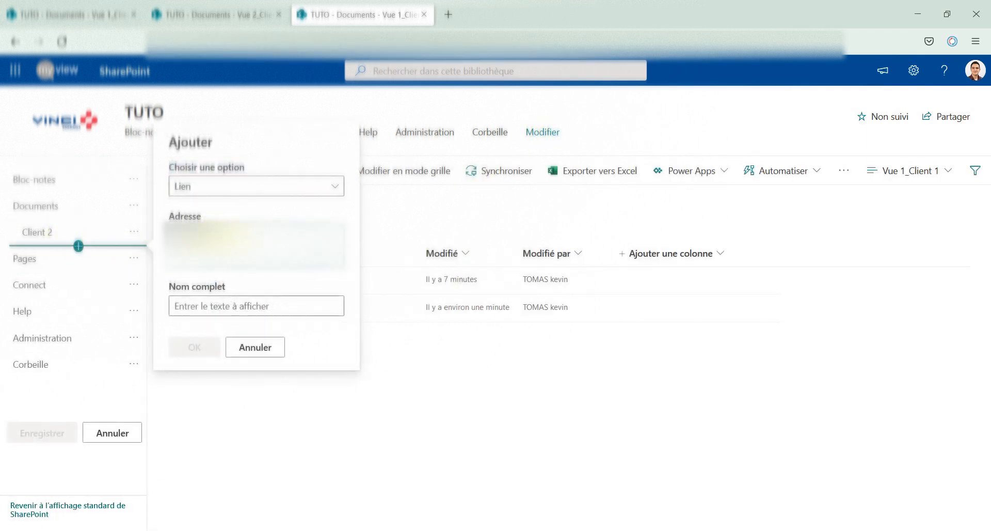
{"action": "left_click", "coordinate": [220, 301]}
{"action": "type", "text": "Cl"}
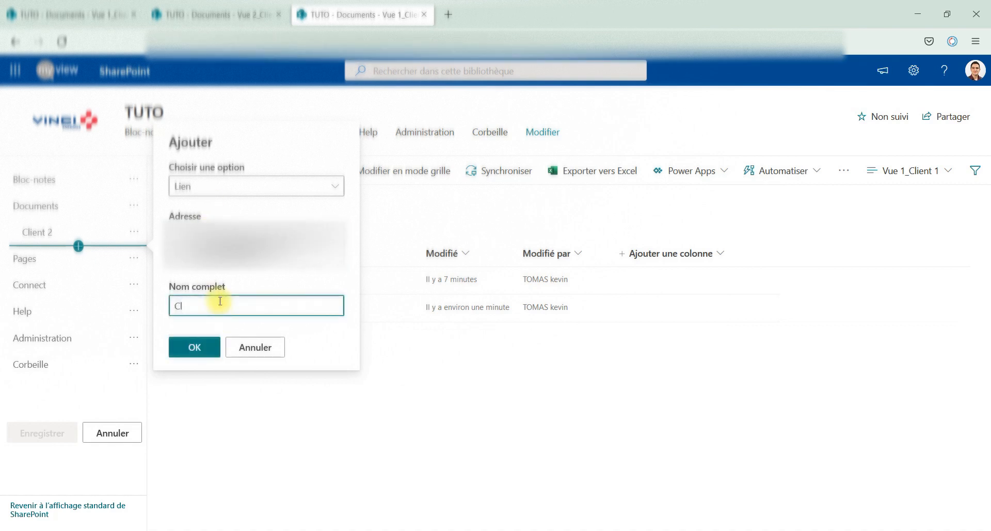
{"action": "type", "text": "ient 1"}
{"action": "left_click", "coordinate": [181, 356]}
{"action": "left_click_drag", "start_coordinate": [27, 257], "coordinate": [42, 219]}
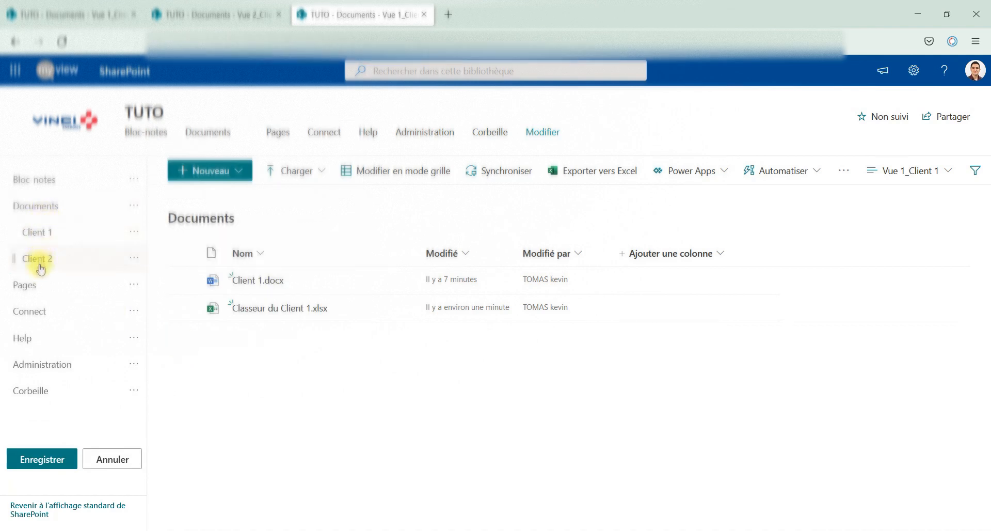
{"action": "left_click", "coordinate": [32, 464]}
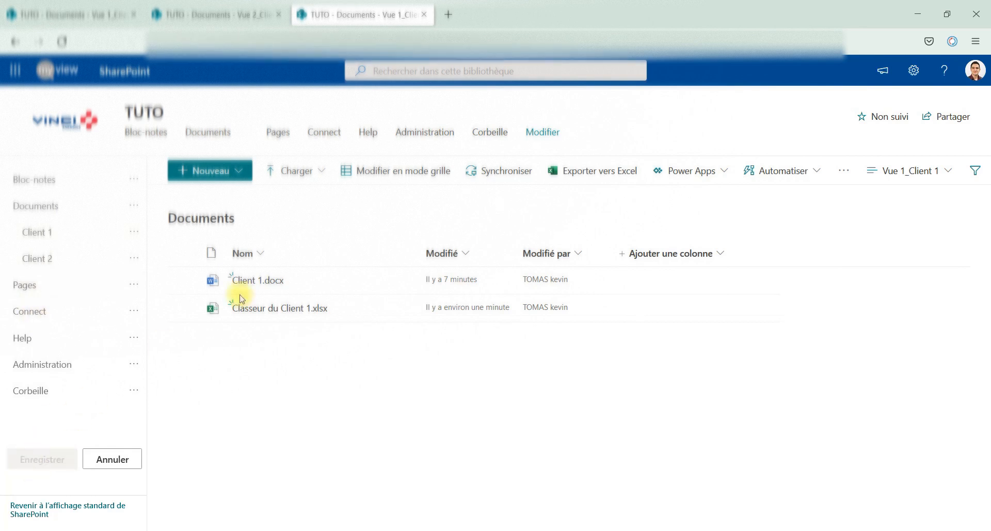
{"action": "left_click", "coordinate": [192, 136]}
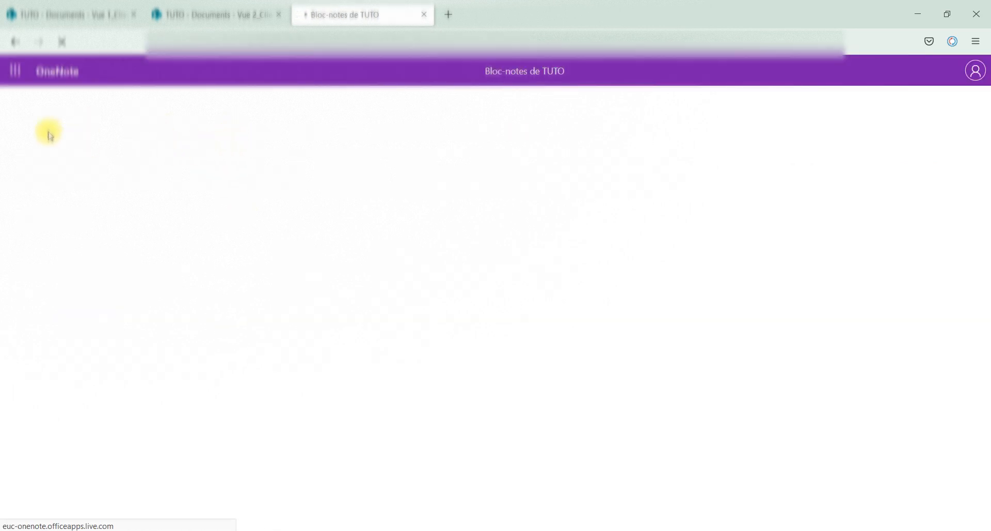
- Return to the library and follow the Documents sub-links Client 1 and Client 2 to their views
{"action": "left_click", "coordinate": [11, 42]}
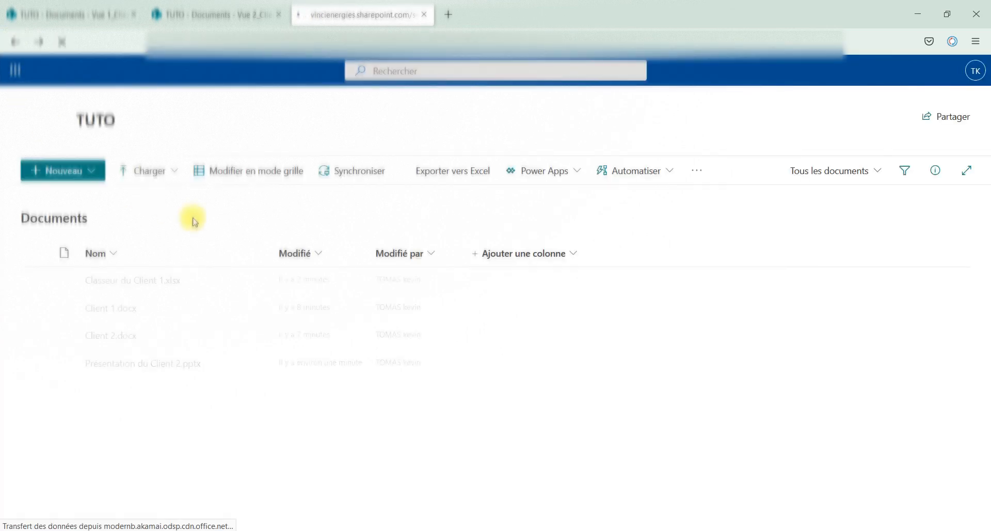
{"action": "mouse_move", "coordinate": [209, 139]}
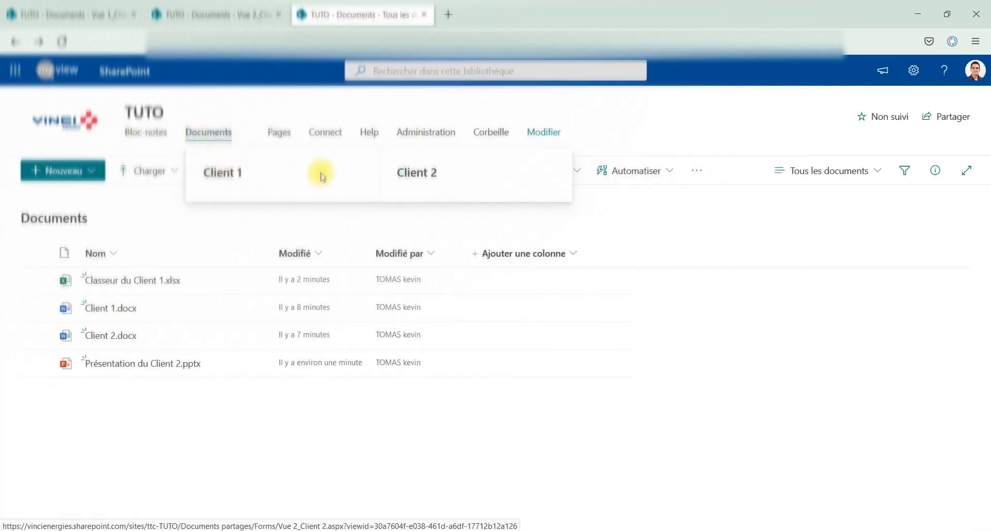
{"action": "left_click", "coordinate": [223, 173]}
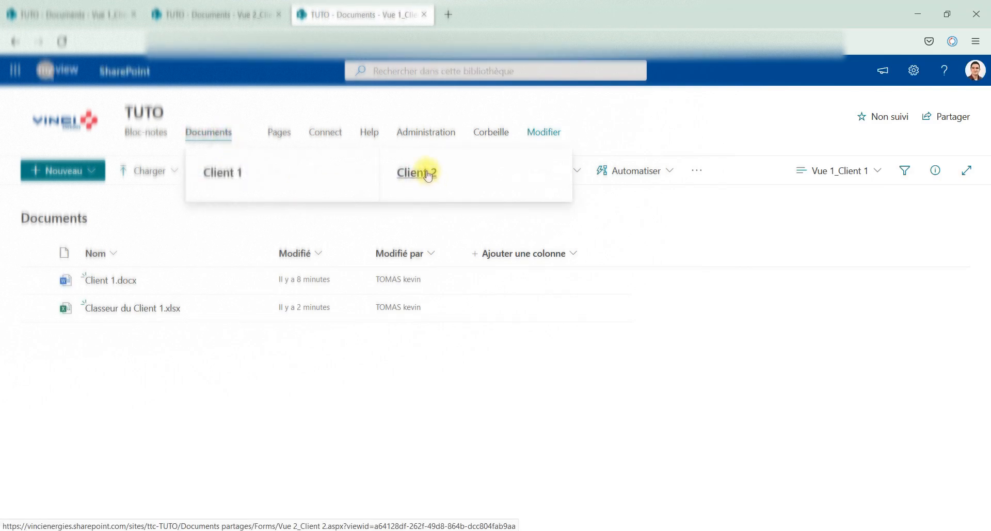
{"action": "left_click", "coordinate": [428, 174]}
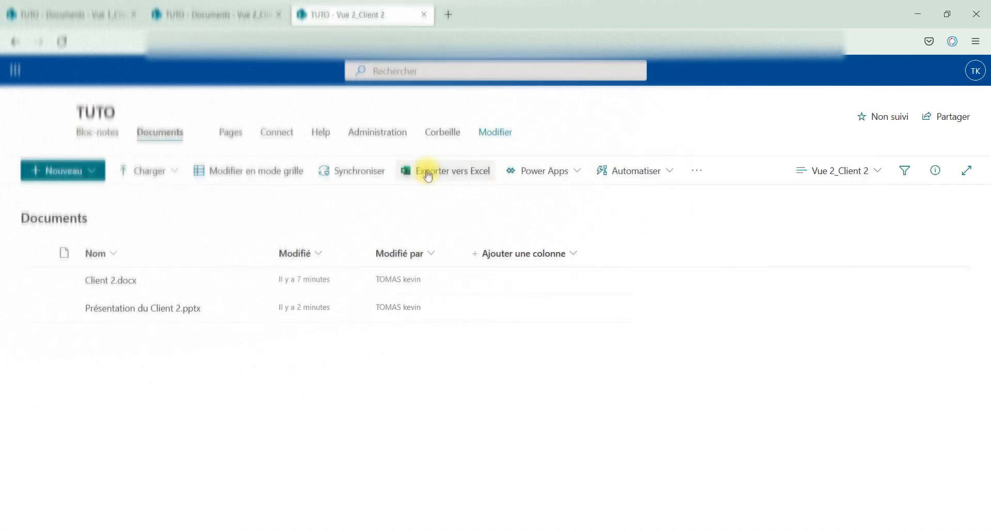